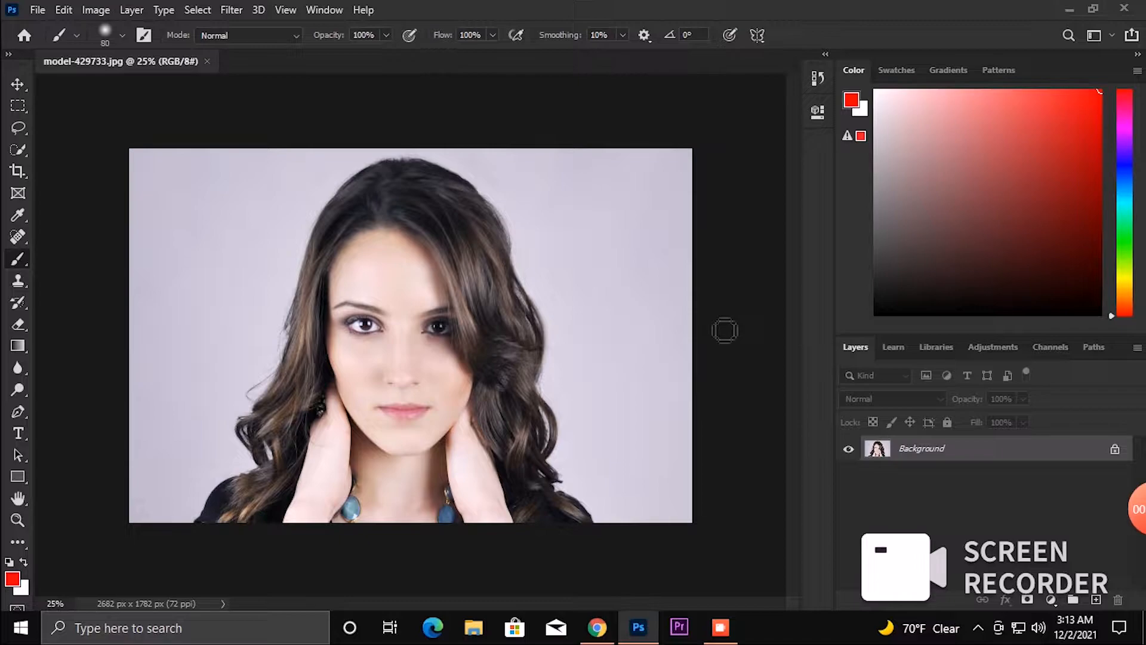
# Duplicate the Background layer and add a new empty layer above the copy
pyautogui.moveTo(968, 455); pyautogui.dragTo(1096, 599)
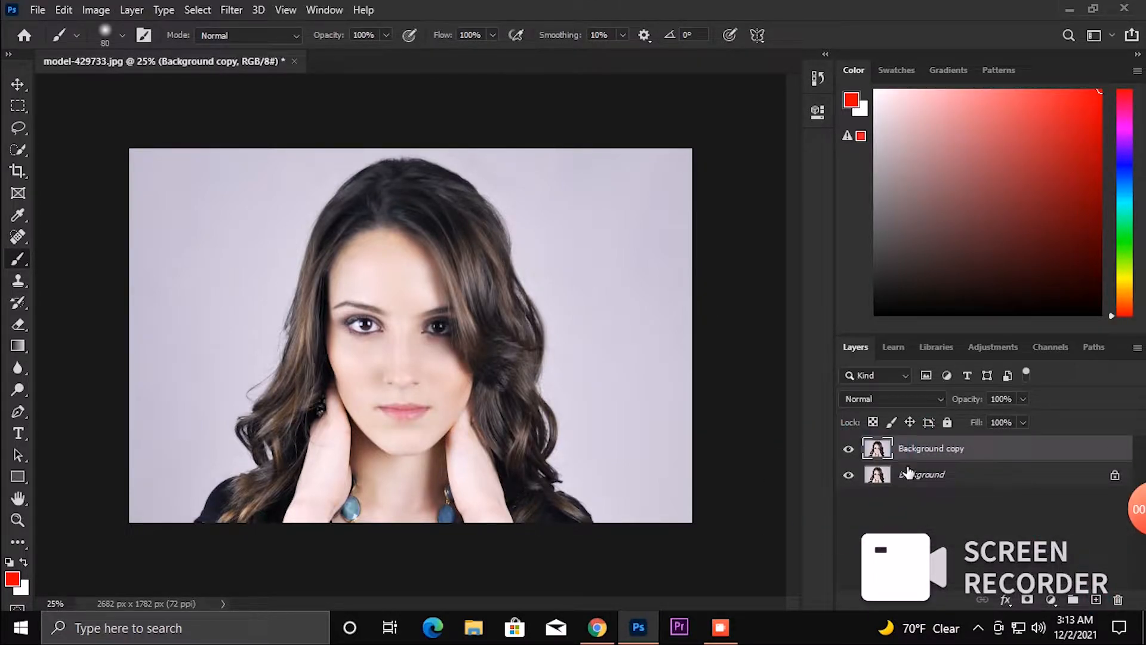
pyautogui.click(1097, 600)
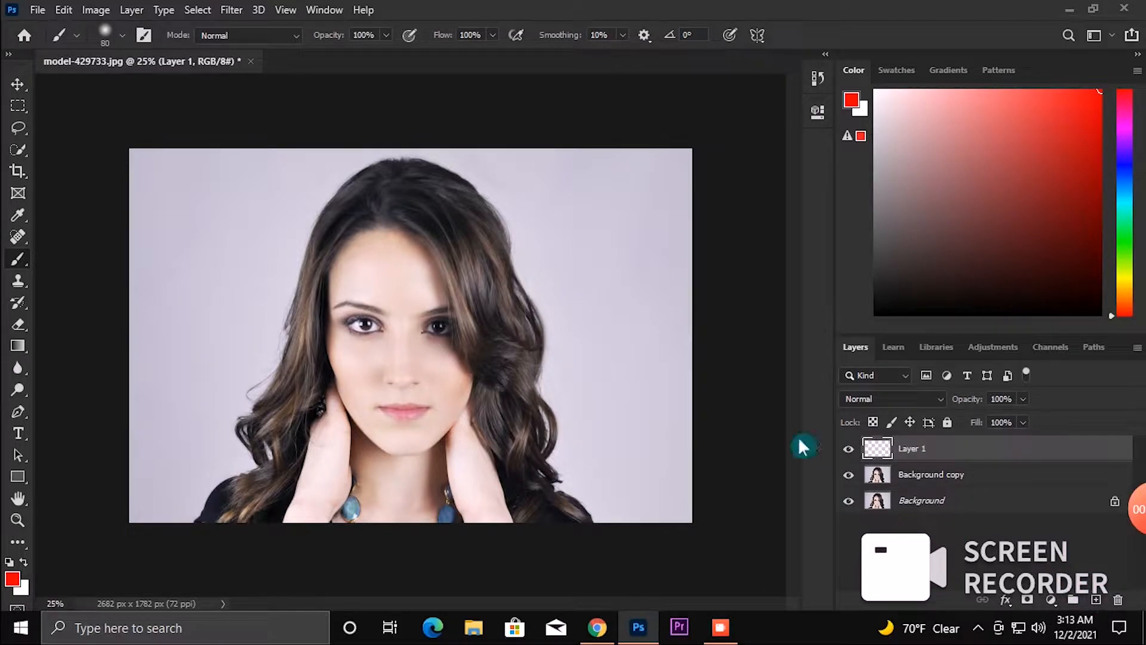
# Set the foreground colour to red ff0000 and choose the Brush Tool for painting on the new layer
pyautogui.click(24, 582)
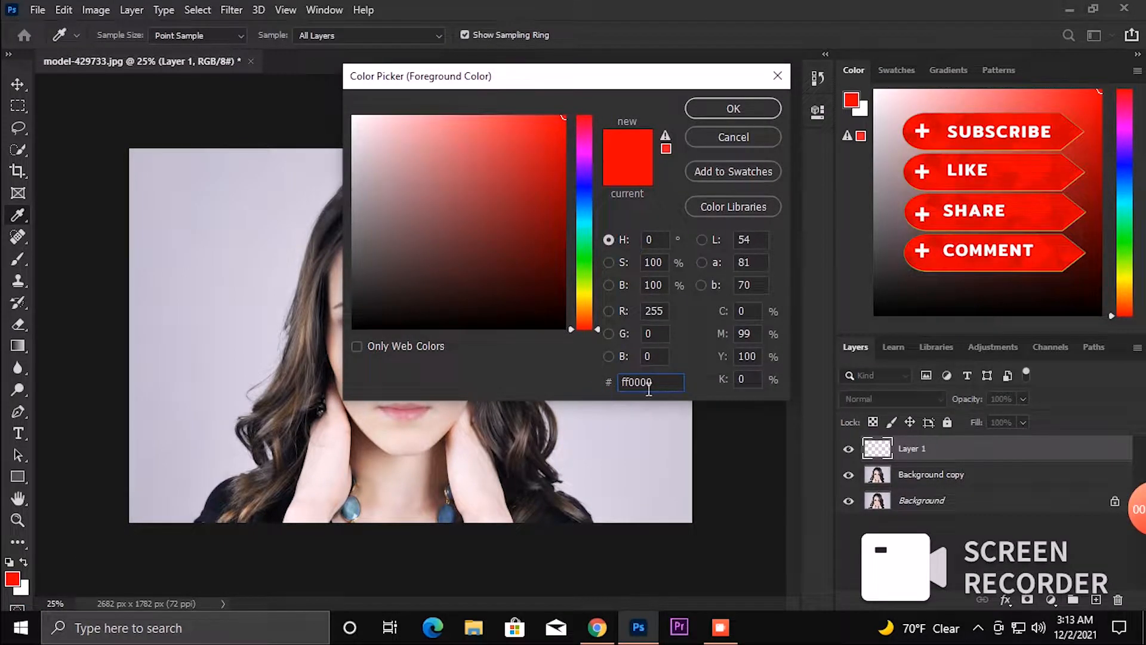
pyautogui.click(733, 109)
pyautogui.press('b')
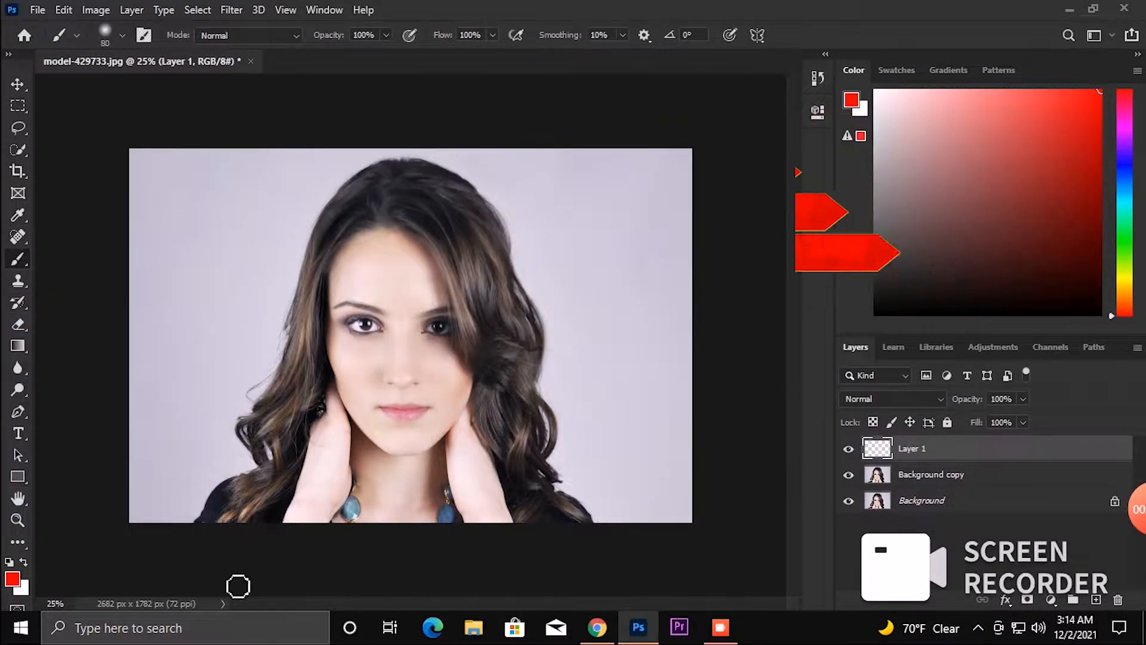
pyautogui.rightClick(18, 258)
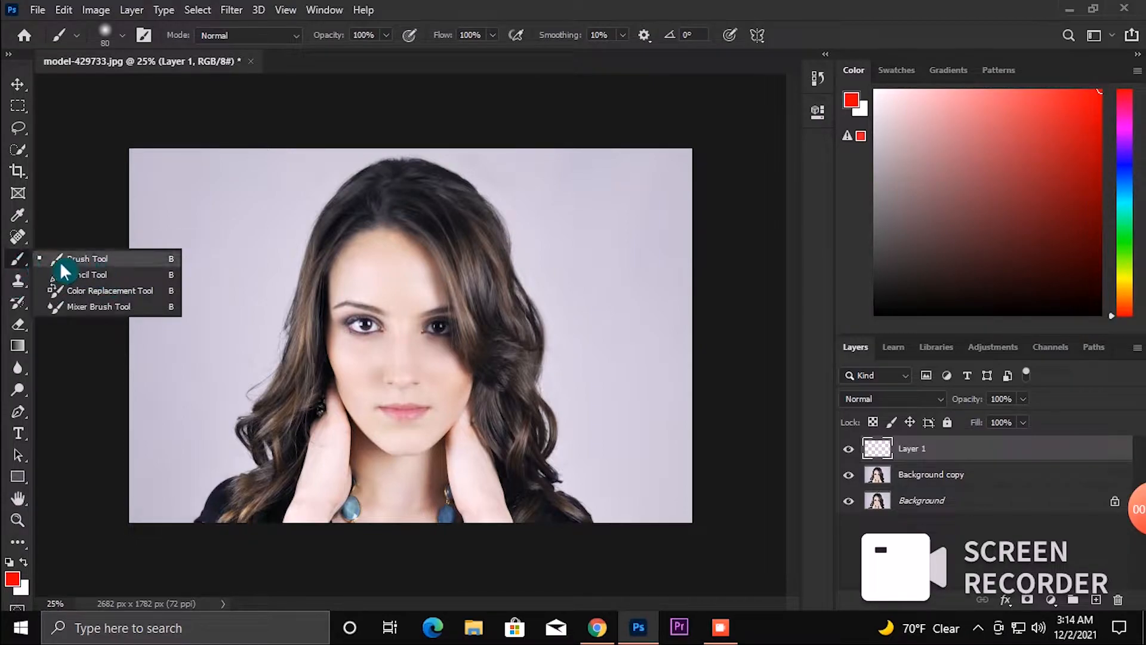
pyautogui.click(62, 263)
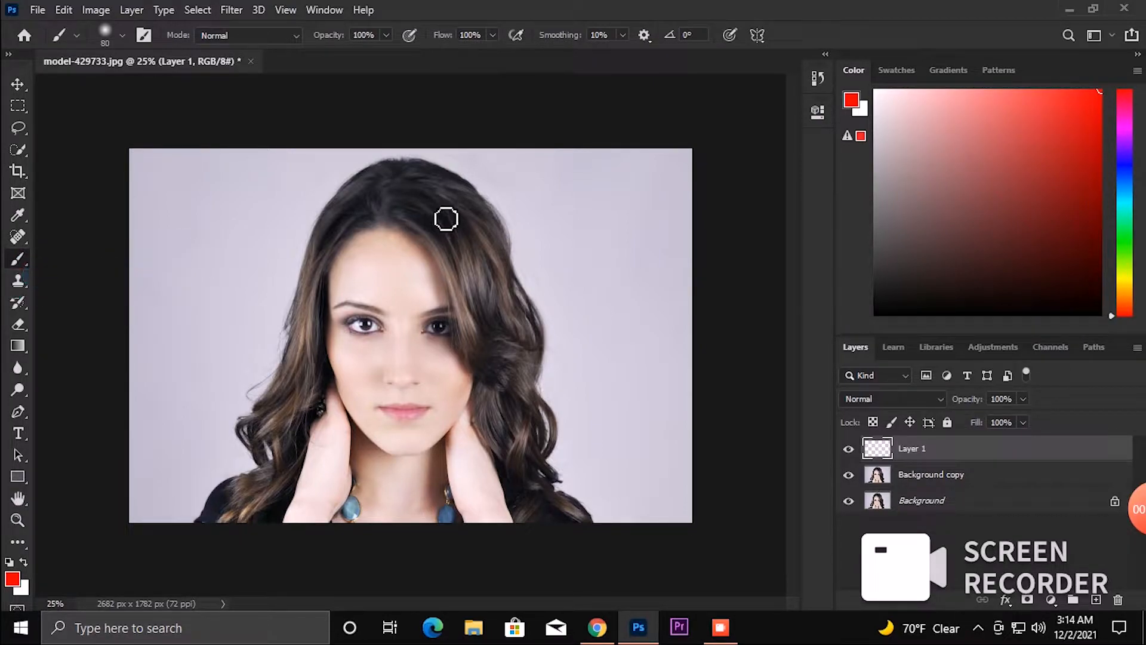
# Paint the hair on top of the head red, enlarging the soft round brush to 200 px with 0% hardness
pyautogui.scroll(3, 446, 219)
pyautogui.moveTo(629, 173); pyautogui.dragTo(591, 452)
pyautogui.moveTo(331, 230)
pyautogui.mouseDown()
pyautogui.moveTo(435, 281)
pyautogui.moveTo(509, 353)
pyautogui.mouseUp()
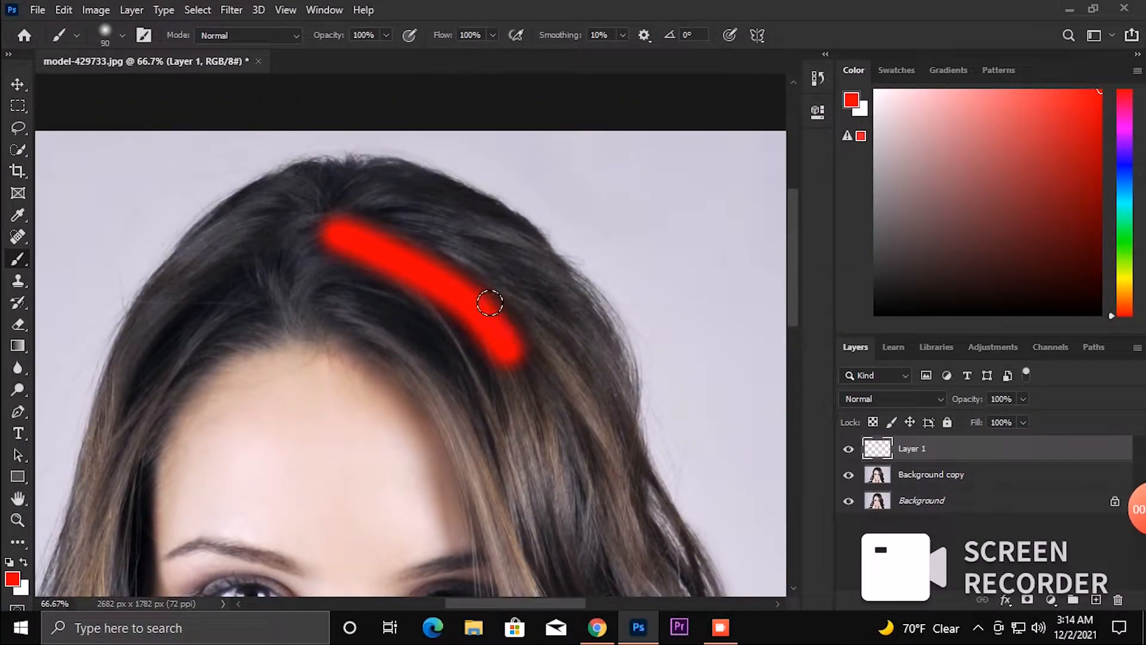
pyautogui.press(']')
pyautogui.moveTo(328, 215)
pyautogui.mouseDown()
pyautogui.moveTo(394, 197)
pyautogui.moveTo(537, 346)
pyautogui.mouseUp()
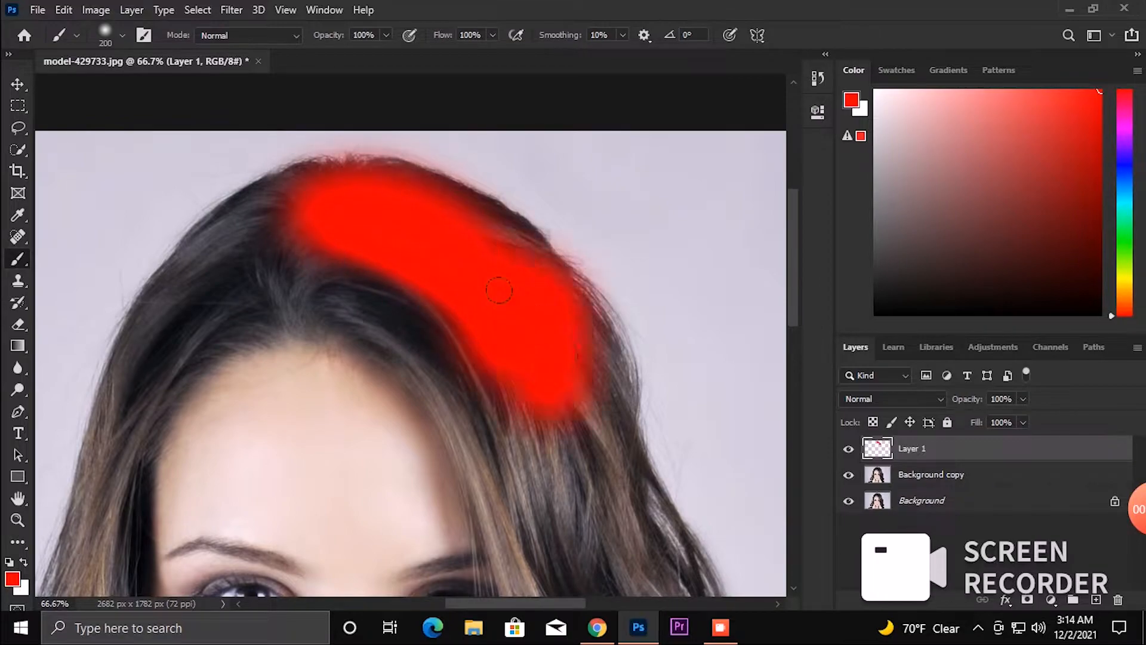
pyautogui.rightClick(507, 282)
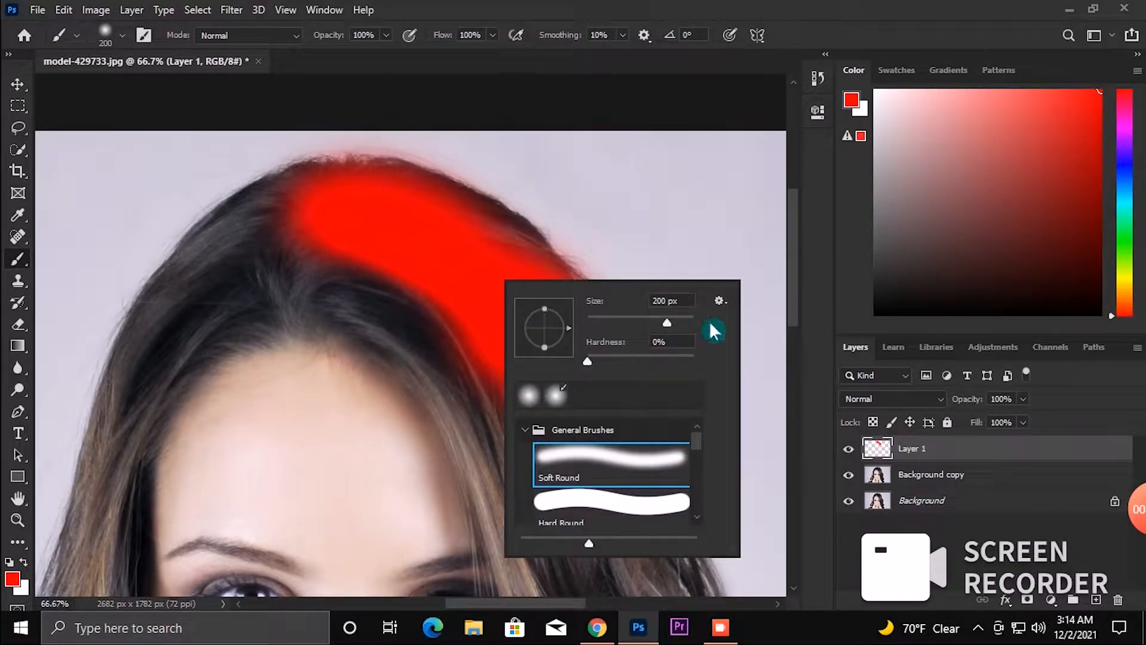
pyautogui.moveTo(314, 248)
pyautogui.mouseDown()
pyautogui.moveTo(409, 286)
pyautogui.moveTo(464, 335)
pyautogui.moveTo(564, 497)
pyautogui.moveTo(563, 320)
pyautogui.moveTo(304, 281)
pyautogui.mouseUp()
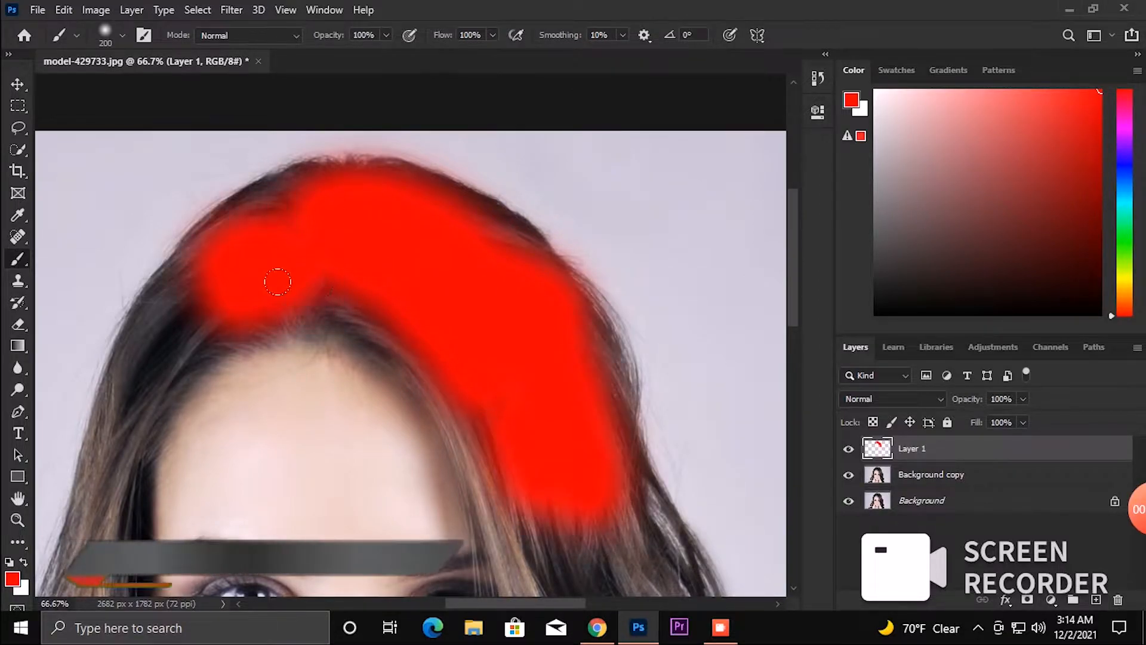
# Paint the hair on the right side of the face red down to cheek level with a 125 px brush
pyautogui.press('[')
pyautogui.press('[')
pyautogui.press('[')
pyautogui.scroll(-2, 417, 358)
pyautogui.moveTo(528, 430)
pyautogui.mouseDown()
pyautogui.moveTo(567, 478)
pyautogui.moveTo(656, 371)
pyautogui.moveTo(686, 537)
pyautogui.mouseUp()
pyautogui.scroll(-3, 663, 406)
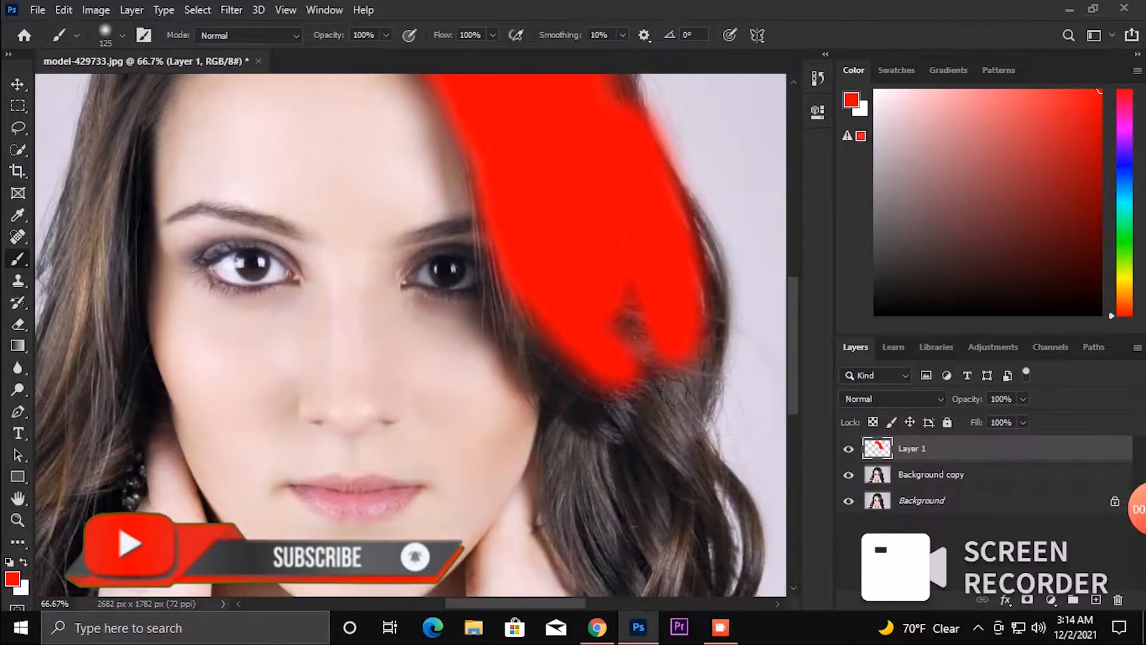
pyautogui.moveTo(591, 340); pyautogui.dragTo(640, 412)
# Fill the lower curls on the right side of the portrait with red, varying the brush size to fit the strands
pyautogui.scroll(-1, 631, 366)
pyautogui.press(']')
pyautogui.moveTo(552, 263)
pyautogui.mouseDown()
pyautogui.moveTo(591, 308)
pyautogui.moveTo(672, 524)
pyautogui.moveTo(675, 354)
pyautogui.mouseUp()
pyautogui.moveTo(656, 352)
pyautogui.mouseDown()
pyautogui.moveTo(686, 388)
pyautogui.moveTo(697, 505)
pyautogui.mouseUp()
pyautogui.moveTo(708, 553); pyautogui.dragTo(511, 528)
pyautogui.press('[')
pyautogui.press('[')
pyautogui.press('[')
pyautogui.moveTo(555, 448); pyautogui.dragTo(628, 496)
# Paint the hair down the left side of the face red with the brush at 150 px, then at 100 px
pyautogui.moveTo(131, 368); pyautogui.dragTo(758, 451)
pyautogui.press(']')
pyautogui.press(']')
pyautogui.press(']')
pyautogui.moveTo(394, 510); pyautogui.dragTo(463, 400)
pyautogui.moveTo(478, 355)
pyautogui.mouseDown()
pyautogui.moveTo(453, 256)
pyautogui.moveTo(481, 496)
pyautogui.mouseUp()
pyautogui.moveTo(513, 549)
pyautogui.mouseDown()
pyautogui.moveTo(501, 406)
pyautogui.moveTo(516, 224)
pyautogui.moveTo(494, 420)
pyautogui.moveTo(637, 187)
pyautogui.moveTo(564, 315)
pyautogui.mouseUp()
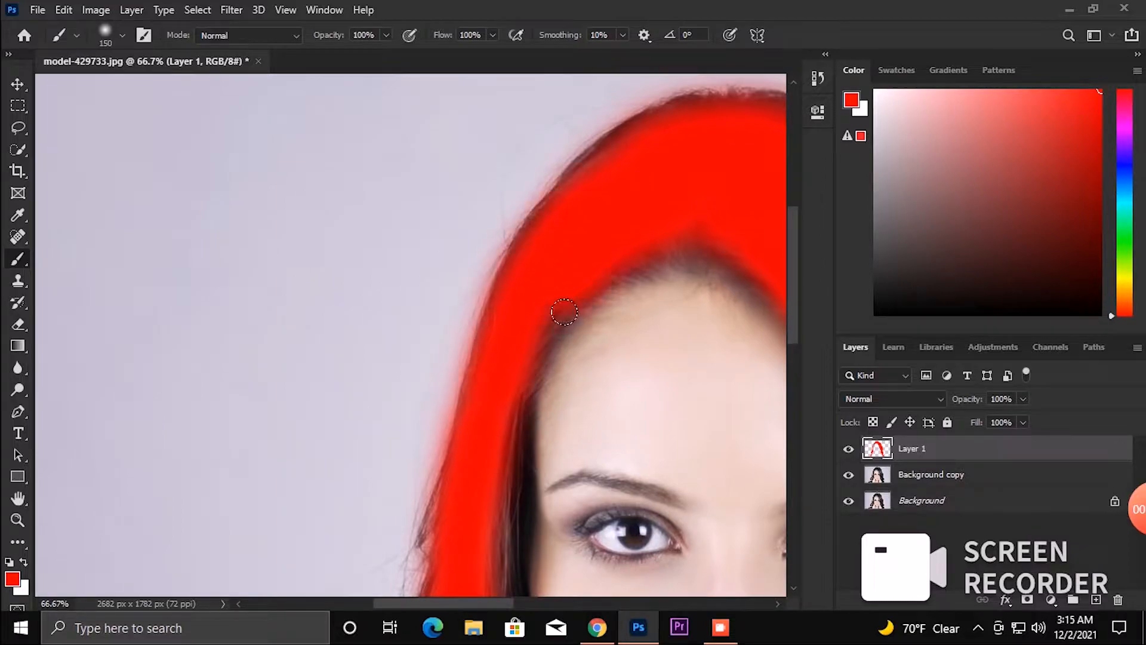
pyautogui.scroll(-3, 549, 359)
pyautogui.moveTo(518, 247); pyautogui.dragTo(484, 530)
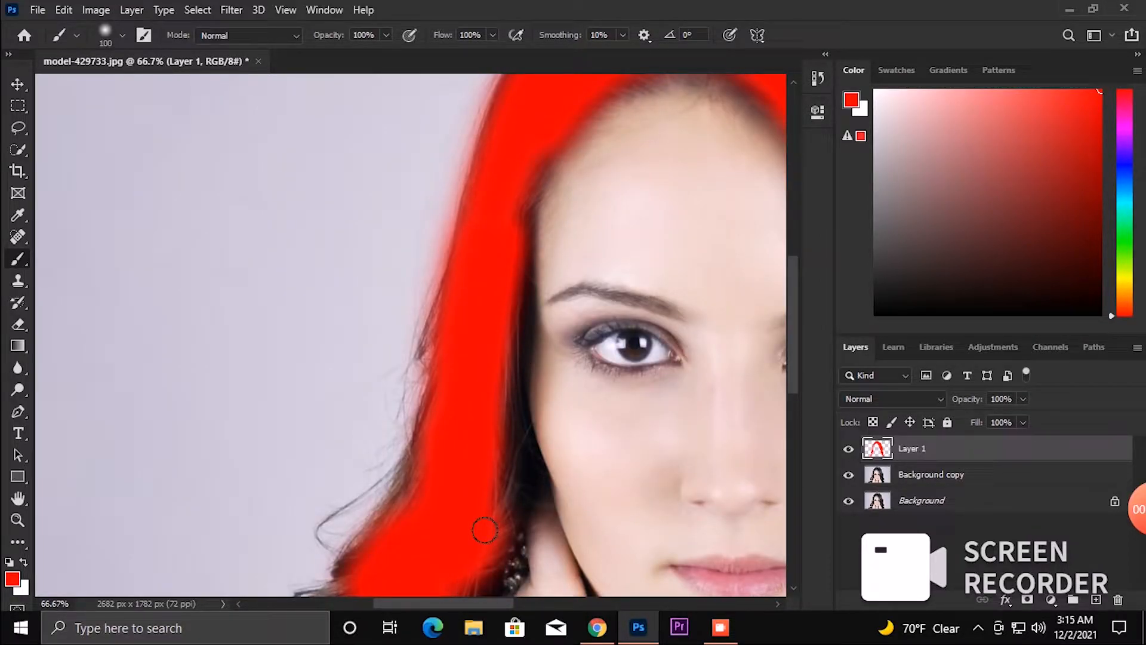
# Paint the lower-left curls red, reducing the brush to 30 px for the thin outer strands
pyautogui.scroll(-5, 515, 520)
pyautogui.hotkey('ctrl', '+')
pyautogui.hotkey('ctrl', '+')
pyautogui.hotkey('ctrl', '-')
pyautogui.press('[')
pyautogui.press('[')
pyautogui.press('[')
pyautogui.press('[')
pyautogui.moveTo(313, 257)
pyautogui.mouseDown()
pyautogui.moveTo(318, 352)
pyautogui.moveTo(341, 421)
pyautogui.moveTo(263, 286)
pyautogui.moveTo(249, 309)
pyautogui.moveTo(293, 372)
pyautogui.mouseUp()
pyautogui.press('[')
pyautogui.press('[')
pyautogui.press('[')
pyautogui.press('[')
pyautogui.press(']')
pyautogui.click(304, 216)
pyautogui.click(314, 192)
# Set the brush flow to 18% and its size to 70 px, and softly colour the edges of the lower-left curls
pyautogui.click(493, 35)
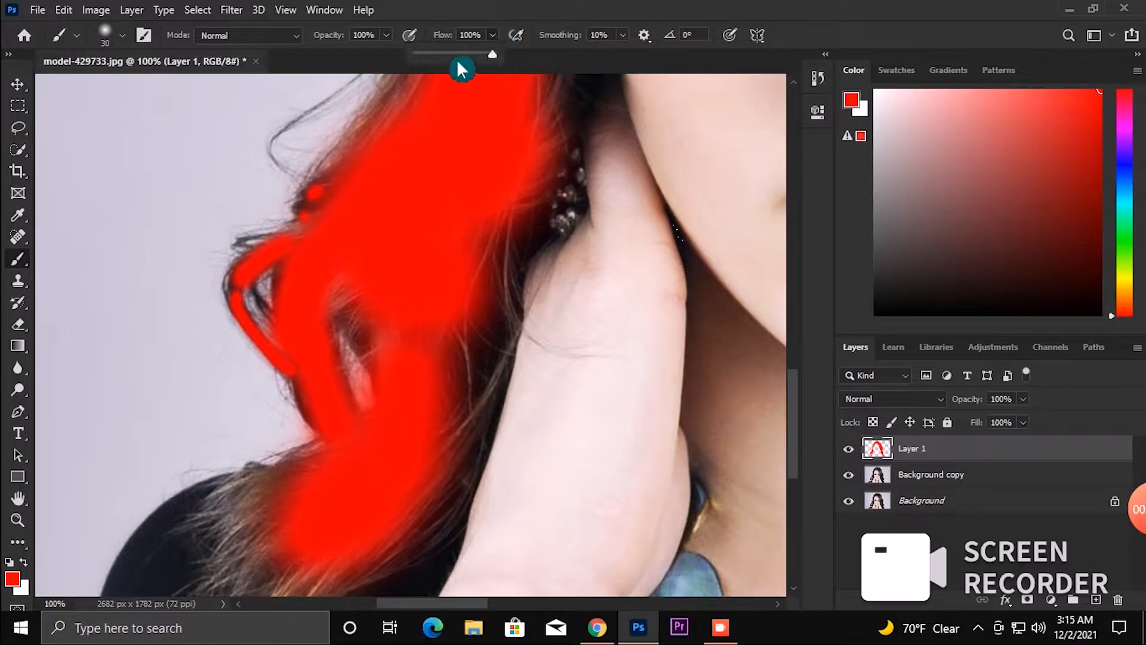
pyautogui.click(427, 54)
pyautogui.click(410, 173)
pyautogui.press(']')
pyautogui.press(']')
pyautogui.press(']')
pyautogui.press(']')
pyautogui.moveTo(364, 173)
pyautogui.mouseDown()
pyautogui.moveTo(346, 205)
pyautogui.moveTo(322, 205)
pyautogui.mouseUp()
pyautogui.press('space')
pyautogui.moveTo(407, 214); pyautogui.dragTo(306, 329)
pyautogui.moveTo(365, 465); pyautogui.dragTo(352, 260)
pyautogui.moveTo(371, 167)
pyautogui.mouseDown()
pyautogui.moveTo(370, 249)
pyautogui.moveTo(336, 388)
pyautogui.mouseUp()
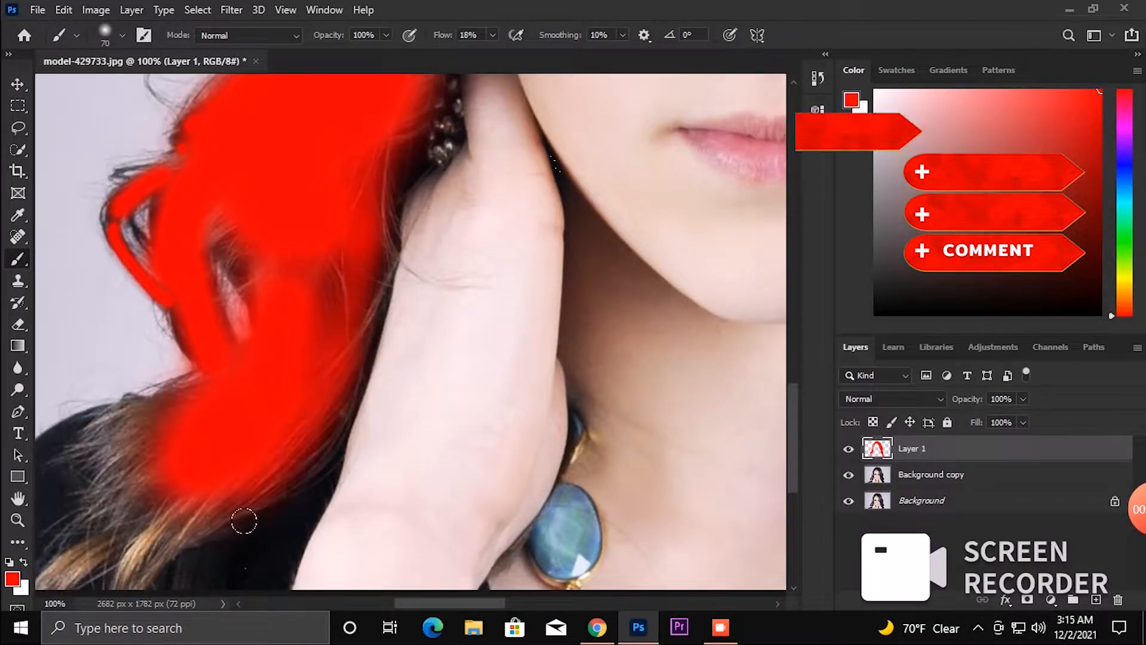
# Softly paint the hair ends over the left shoulder and the inner hair edge up beside the face
pyautogui.press('space')
pyautogui.moveTo(216, 543); pyautogui.dragTo(329, 417)
pyautogui.moveTo(232, 349)
pyautogui.mouseDown()
pyautogui.moveTo(262, 384)
pyautogui.moveTo(237, 440)
pyautogui.moveTo(237, 427)
pyautogui.moveTo(219, 448)
pyautogui.moveTo(303, 401)
pyautogui.mouseUp()
pyautogui.press('space')
pyautogui.moveTo(576, 182); pyautogui.dragTo(464, 444)
pyautogui.moveTo(324, 418); pyautogui.dragTo(342, 253)
pyautogui.press('space')
pyautogui.moveTo(365, 206); pyautogui.dragTo(336, 431)
# Lower the brush flow to 8% and lightly tint the hairline around the forehead
pyautogui.click(492, 36)
pyautogui.click(489, 55)
pyautogui.moveTo(358, 143); pyautogui.dragTo(339, 183)
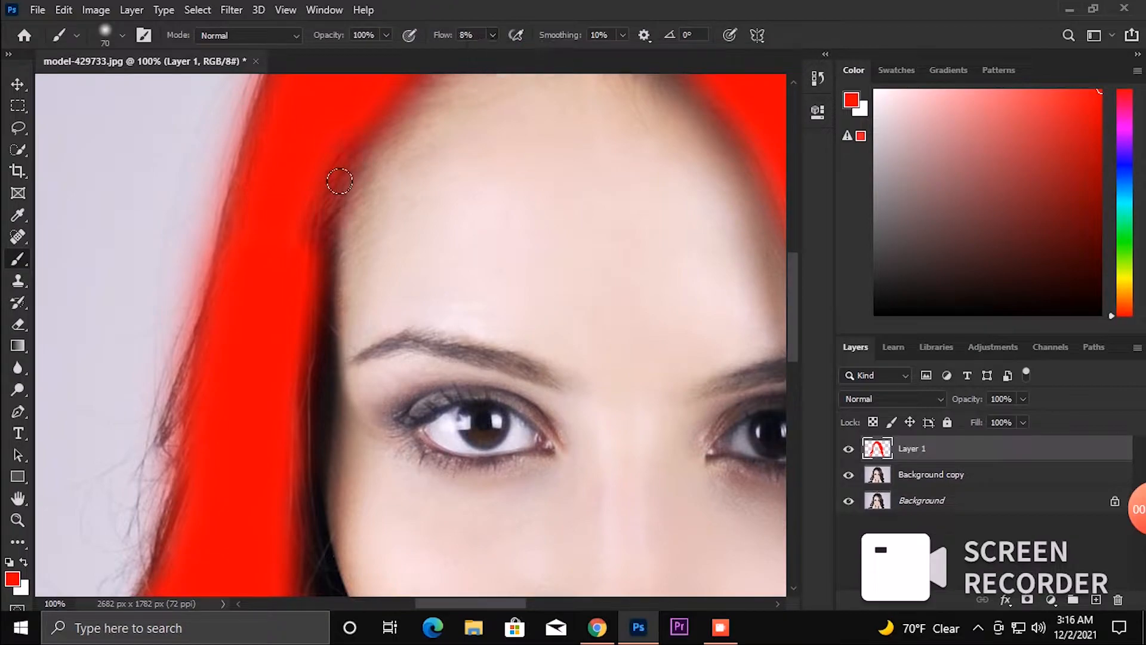
pyautogui.press('space')
pyautogui.moveTo(604, 303); pyautogui.dragTo(335, 459)
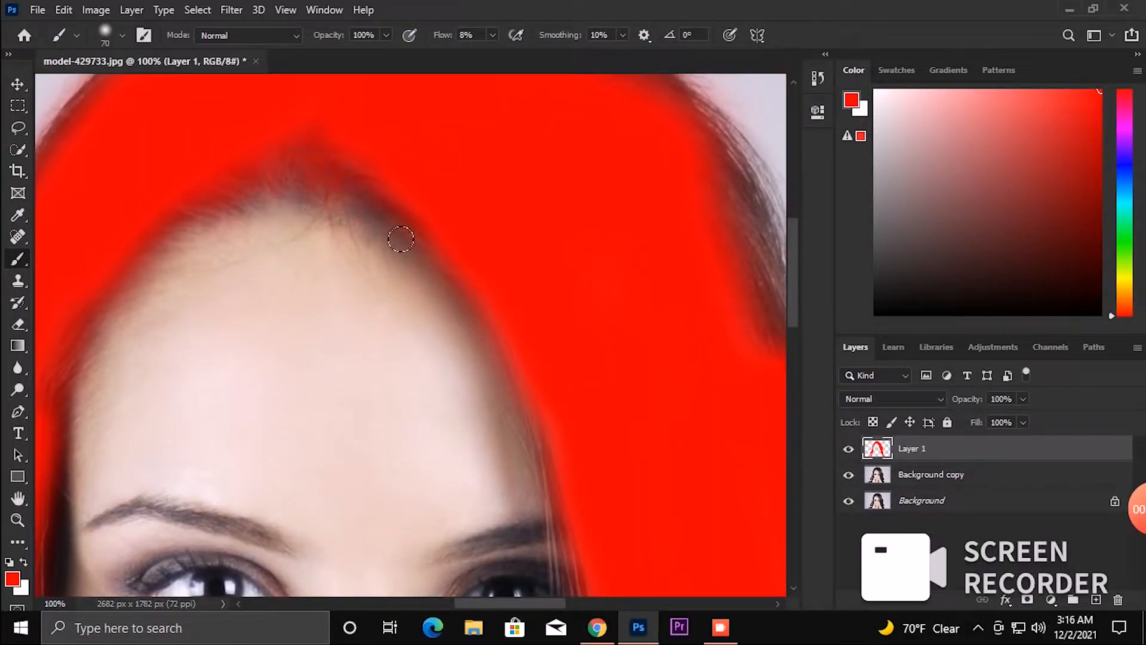
# Lightly tint the inner and outer hair edges on the right side of the face at 8% flow
pyautogui.press('space')
pyautogui.moveTo(590, 412); pyautogui.dragTo(436, 122)
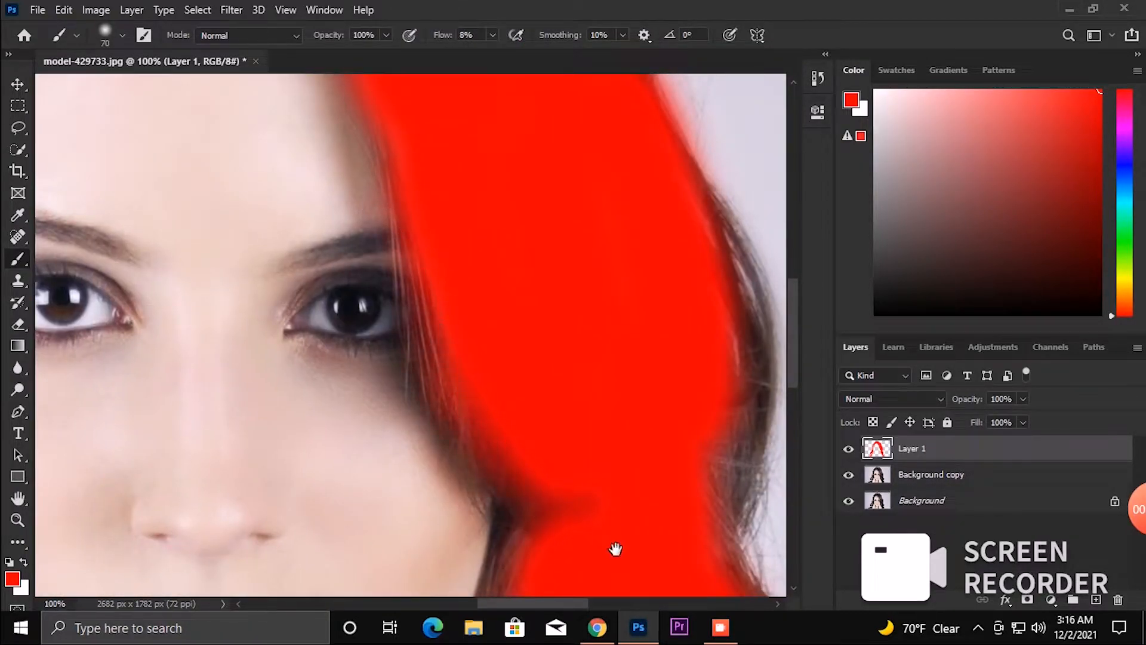
pyautogui.moveTo(615, 549); pyautogui.dragTo(517, 328)
pyautogui.press('space')
pyautogui.moveTo(711, 555); pyautogui.dragTo(470, 503)
pyautogui.moveTo(471, 387)
pyautogui.mouseDown()
pyautogui.moveTo(466, 378)
pyautogui.moveTo(499, 481)
pyautogui.moveTo(504, 471)
pyautogui.mouseUp()
pyautogui.scroll(5, 412, 244)
pyautogui.moveTo(383, 249)
pyautogui.mouseDown()
pyautogui.moveTo(419, 302)
pyautogui.moveTo(402, 401)
pyautogui.moveTo(418, 455)
pyautogui.moveTo(400, 365)
pyautogui.mouseUp()
pyautogui.scroll(-2, 401, 402)
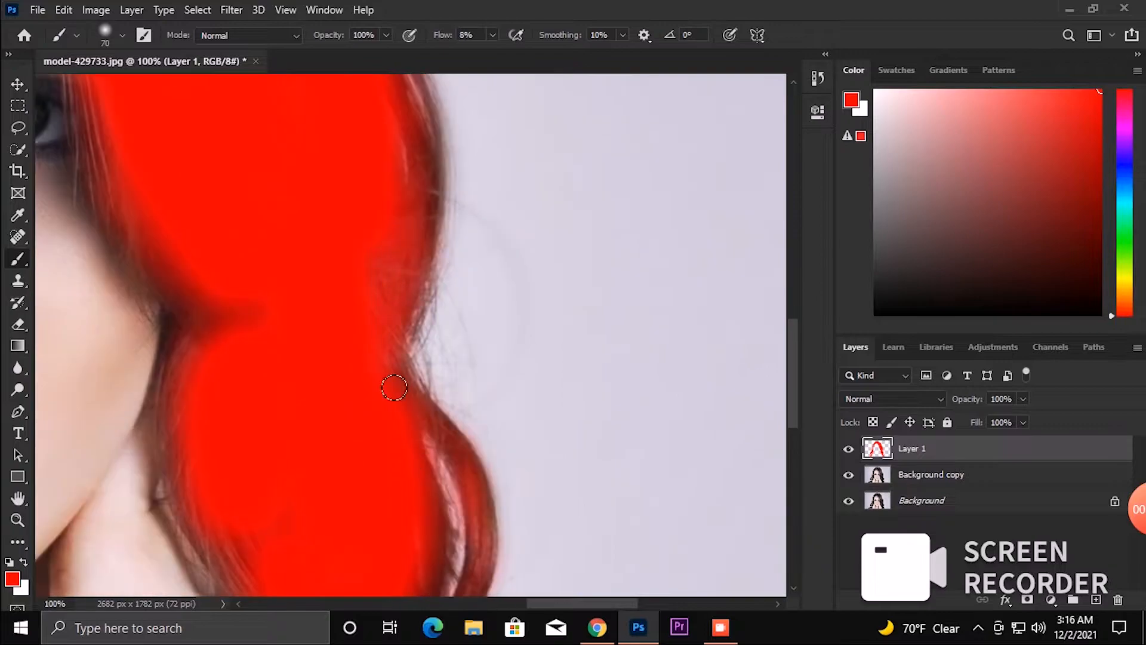
# Softly paint the remaining dark areas of the lower-right curls down to the shoulder
pyautogui.moveTo(364, 546); pyautogui.dragTo(336, 299)
pyautogui.moveTo(273, 445); pyautogui.dragTo(294, 466)
pyautogui.moveTo(360, 552)
pyautogui.mouseDown()
pyautogui.moveTo(294, 317)
pyautogui.moveTo(302, 380)
pyautogui.mouseUp()
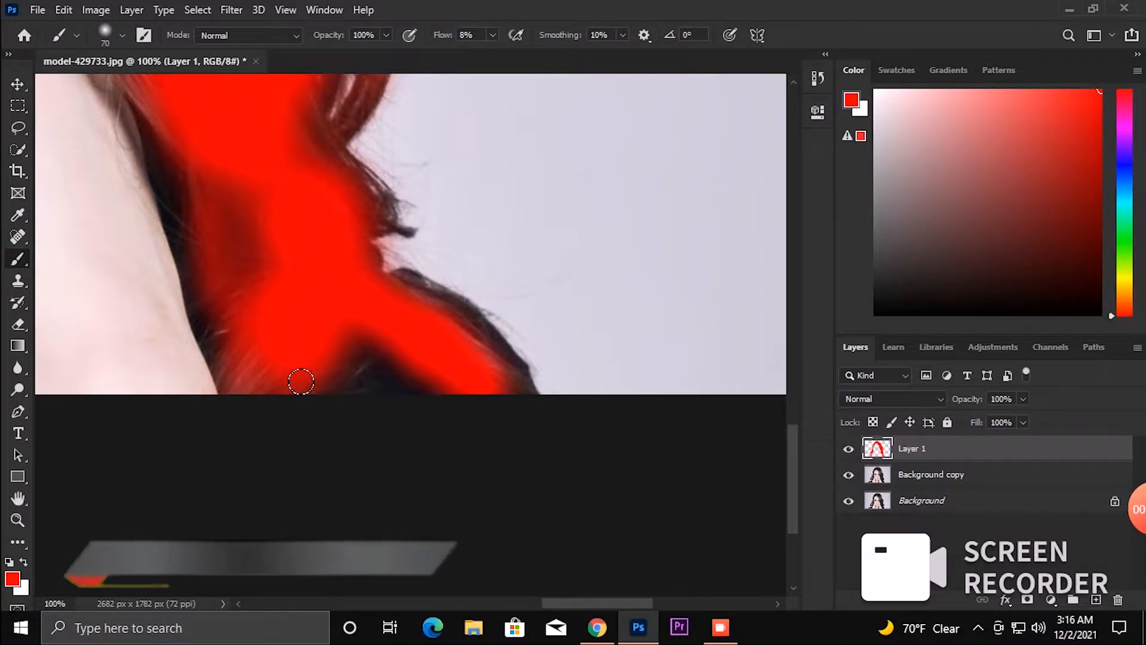
pyautogui.moveTo(362, 265); pyautogui.dragTo(382, 420)
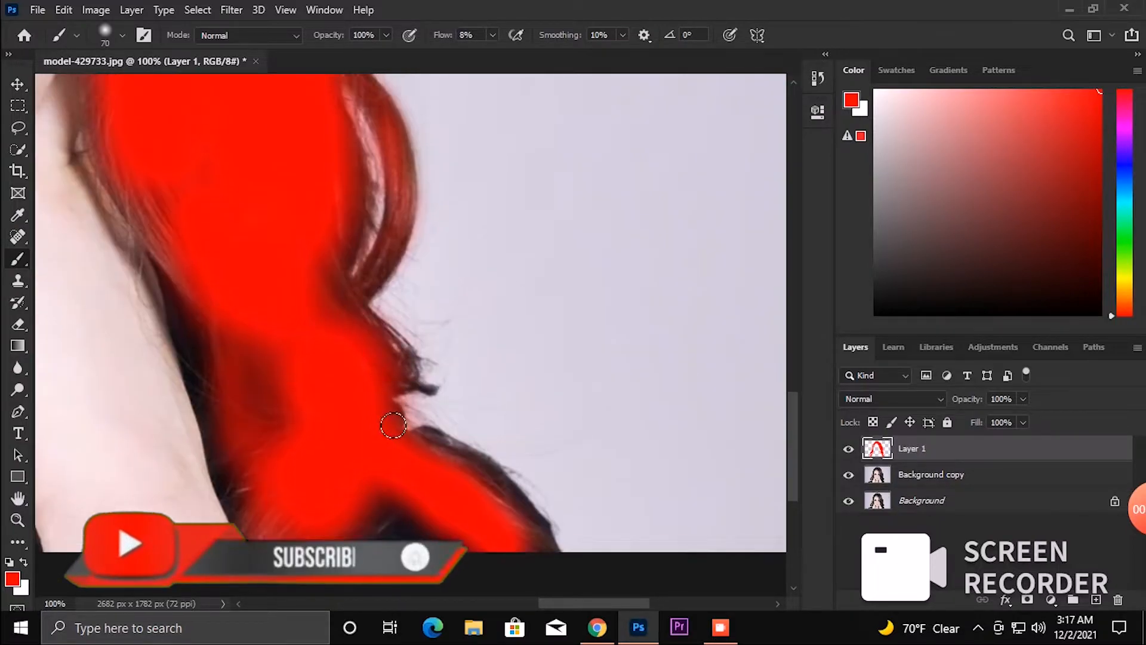
# Set the blend mode of the red hair layer to Overlay
pyautogui.hotkey('ctrl', '-')
pyautogui.hotkey('ctrl', '-')
pyautogui.hotkey('ctrl', '-')
pyautogui.hotkey('ctrl', '+')
pyautogui.hotkey('ctrl', '-')
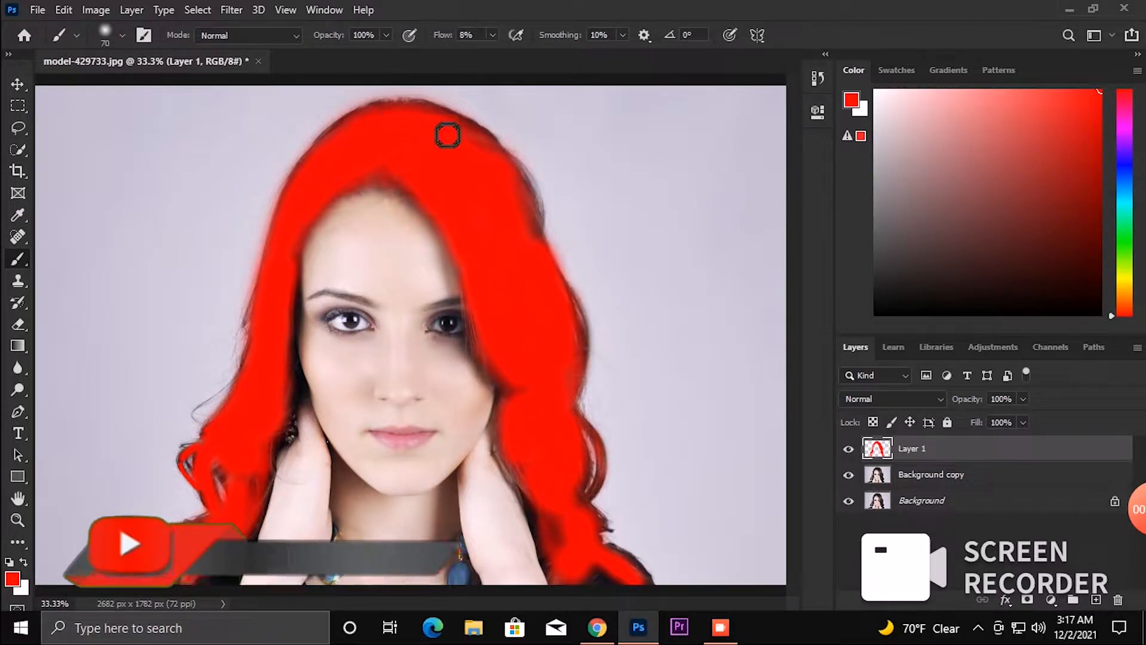
pyautogui.click(890, 400)
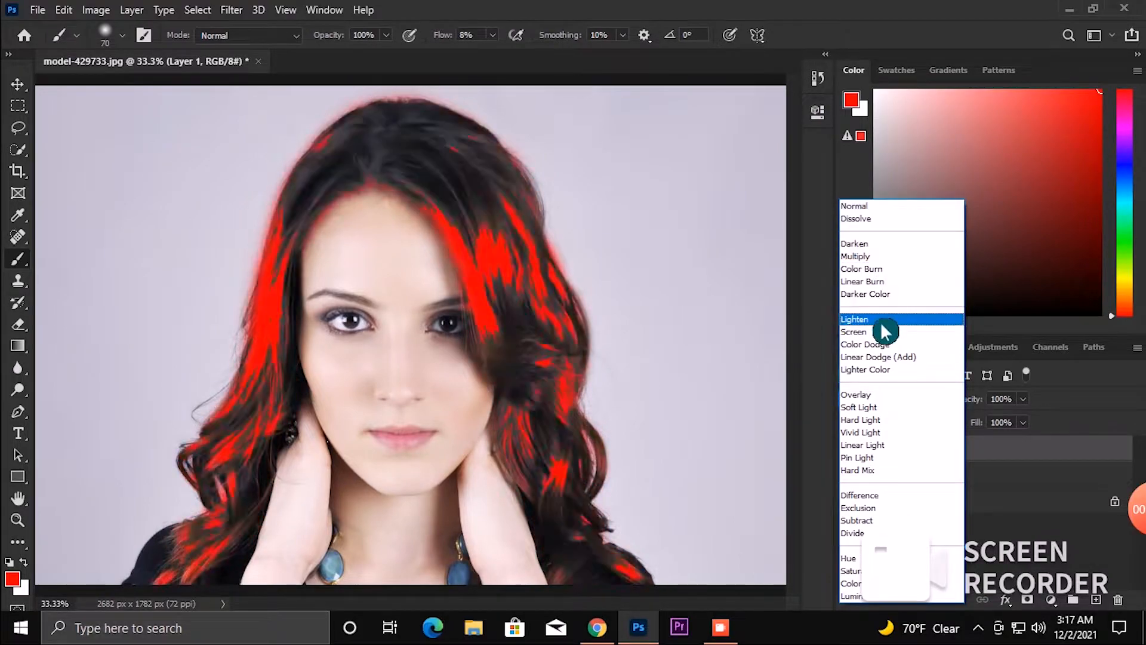
pyautogui.click(886, 397)
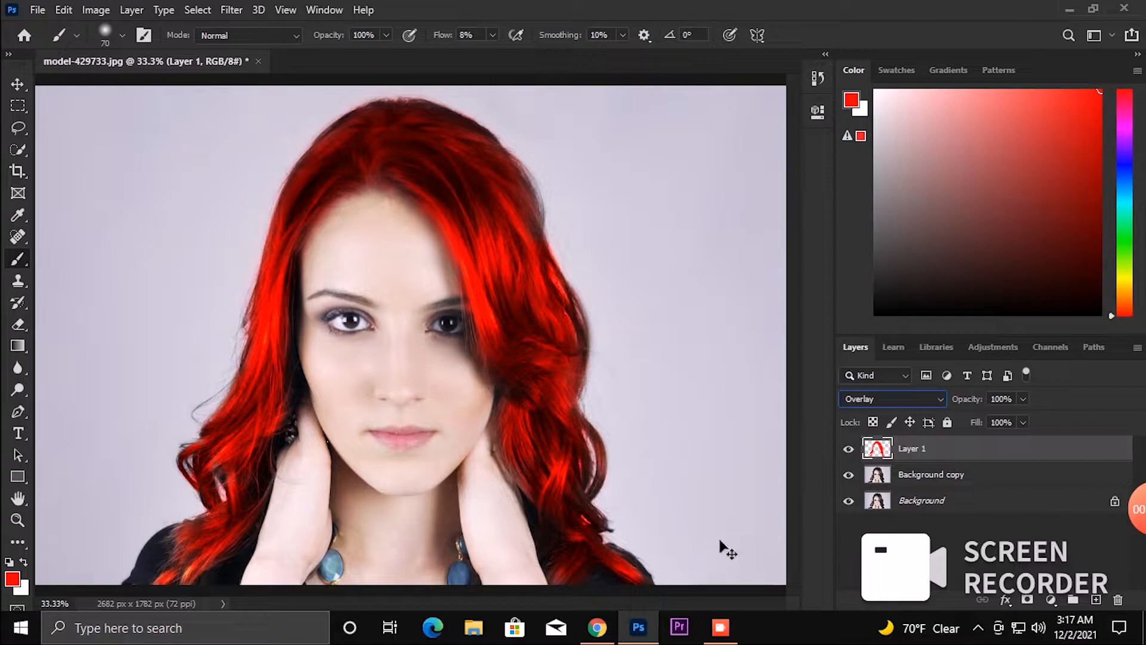
# Touch up the red tint along the forehead hairline and the hair beside the face at 100% zoom
pyautogui.hotkey('ctrl', '+')
pyautogui.hotkey('ctrl', '+')
pyautogui.hotkey('ctrl', '+')
pyautogui.moveTo(353, 287); pyautogui.dragTo(511, 640)
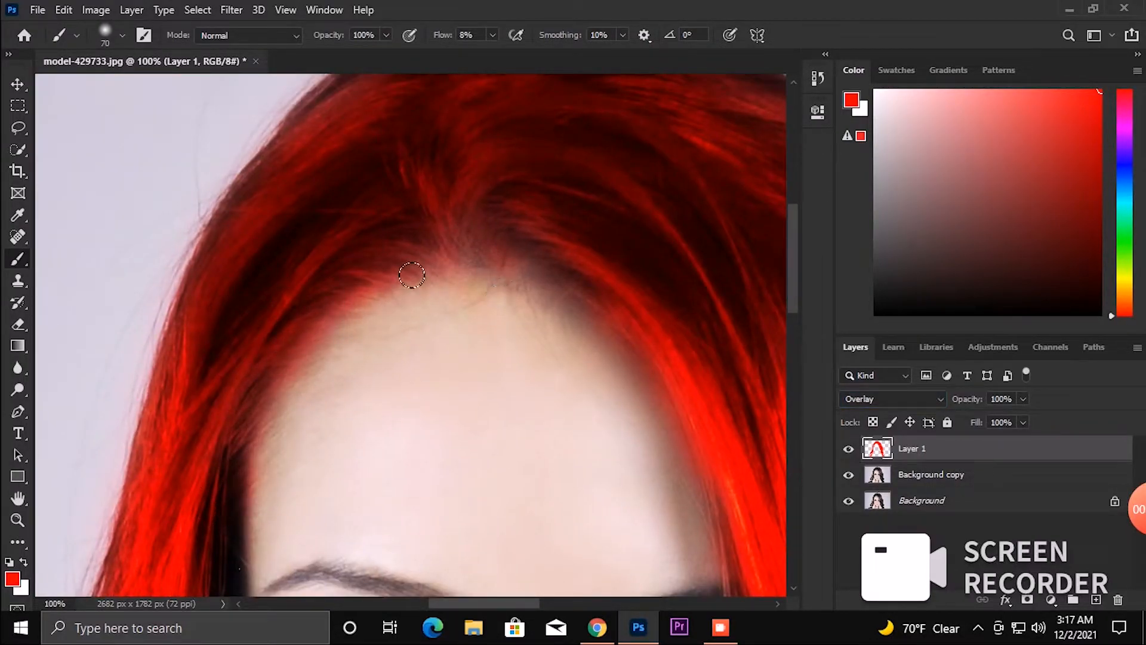
pyautogui.moveTo(644, 353); pyautogui.dragTo(464, 126)
pyautogui.moveTo(661, 538)
pyautogui.mouseDown()
pyautogui.moveTo(625, 418)
pyautogui.moveTo(622, 487)
pyautogui.mouseUp()
pyautogui.moveTo(286, 466); pyautogui.dragTo(692, 334)
# Brush more red into the lower-left curls and the hair ends over the shoulder
pyautogui.moveTo(649, 549); pyautogui.dragTo(649, 212)
pyautogui.moveTo(205, 360); pyautogui.dragTo(376, 306)
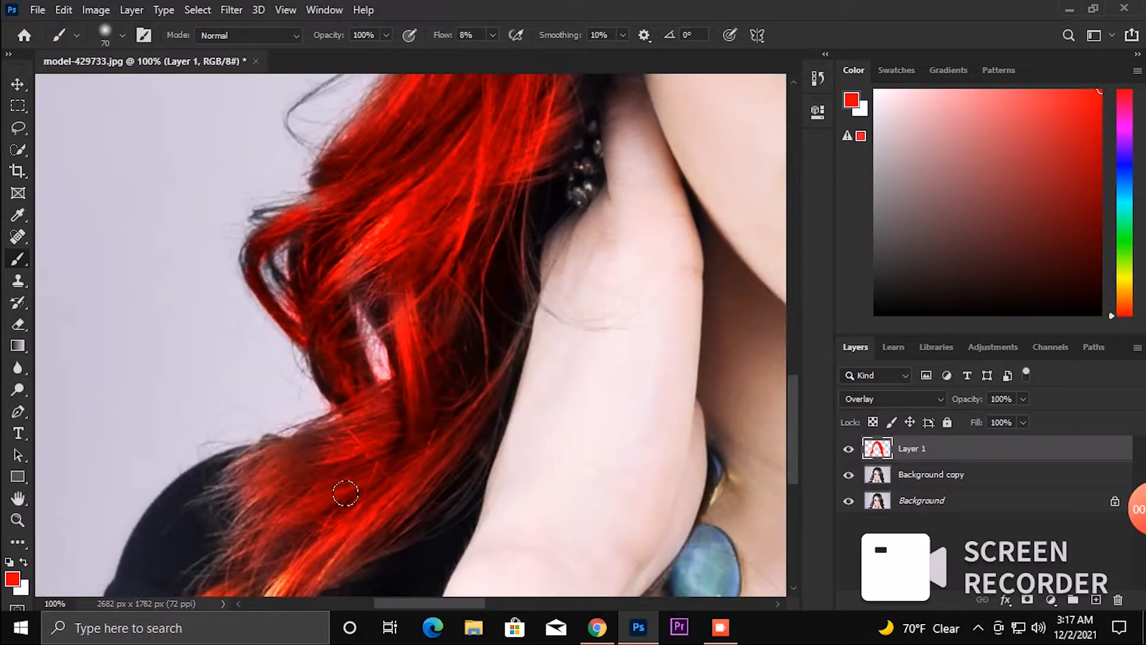
pyautogui.moveTo(364, 472); pyautogui.dragTo(394, 410)
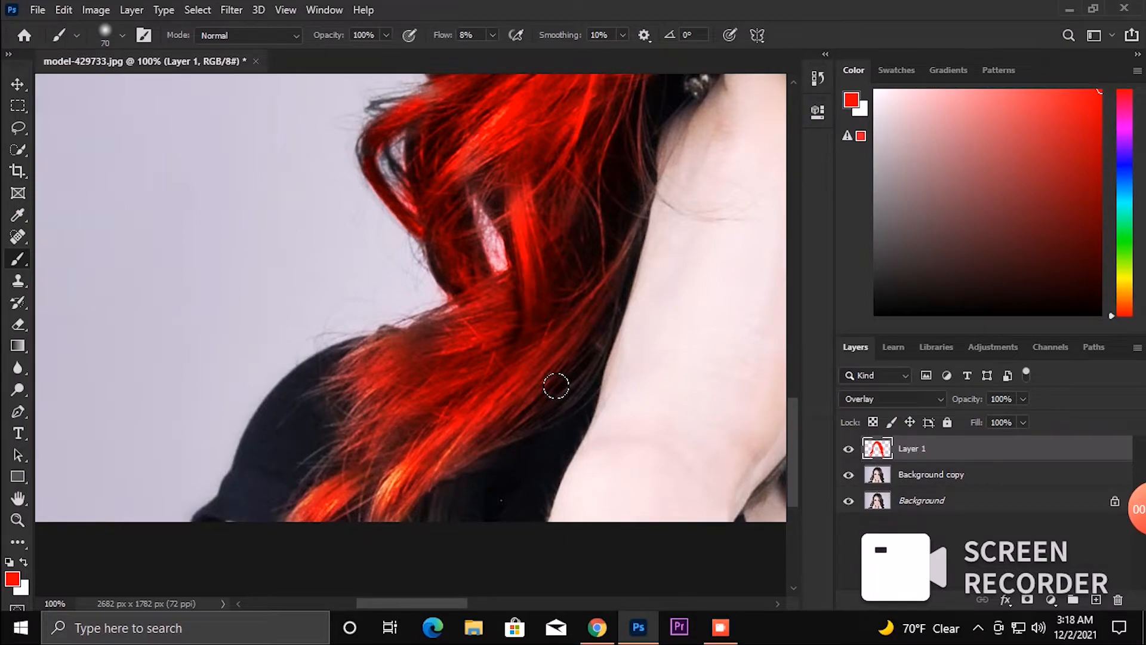
pyautogui.moveTo(679, 337)
pyautogui.mouseDown()
pyautogui.moveTo(289, 443)
pyautogui.moveTo(348, 373)
pyautogui.mouseUp()
pyautogui.moveTo(108, 438); pyautogui.dragTo(197, 626)
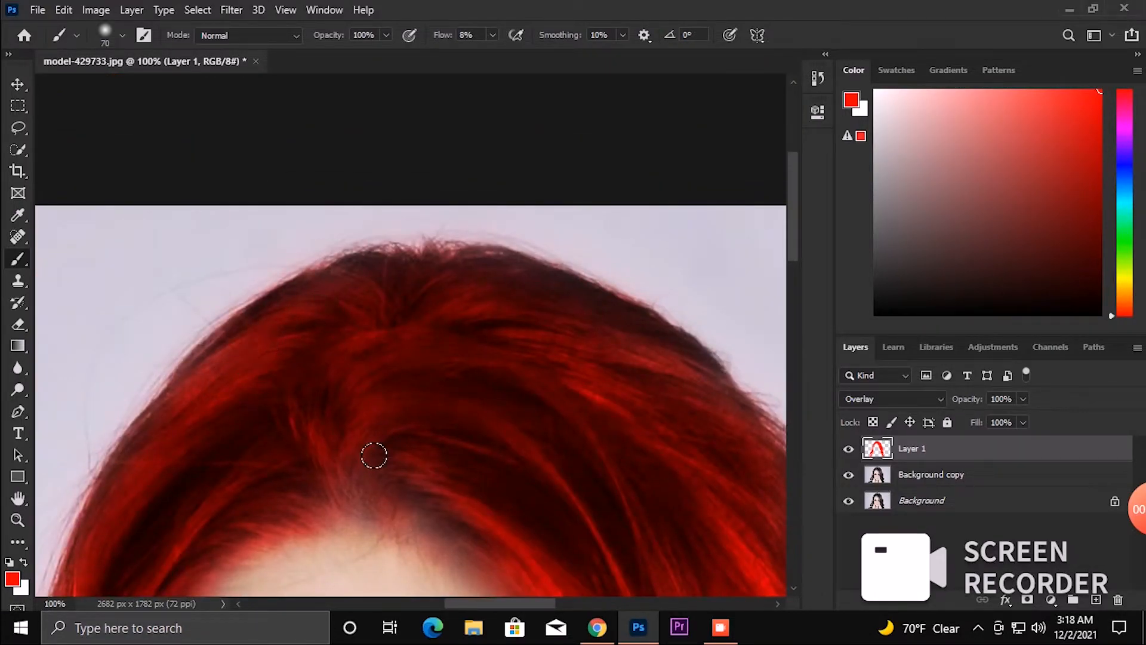
pyautogui.scroll(-3, 374, 456)
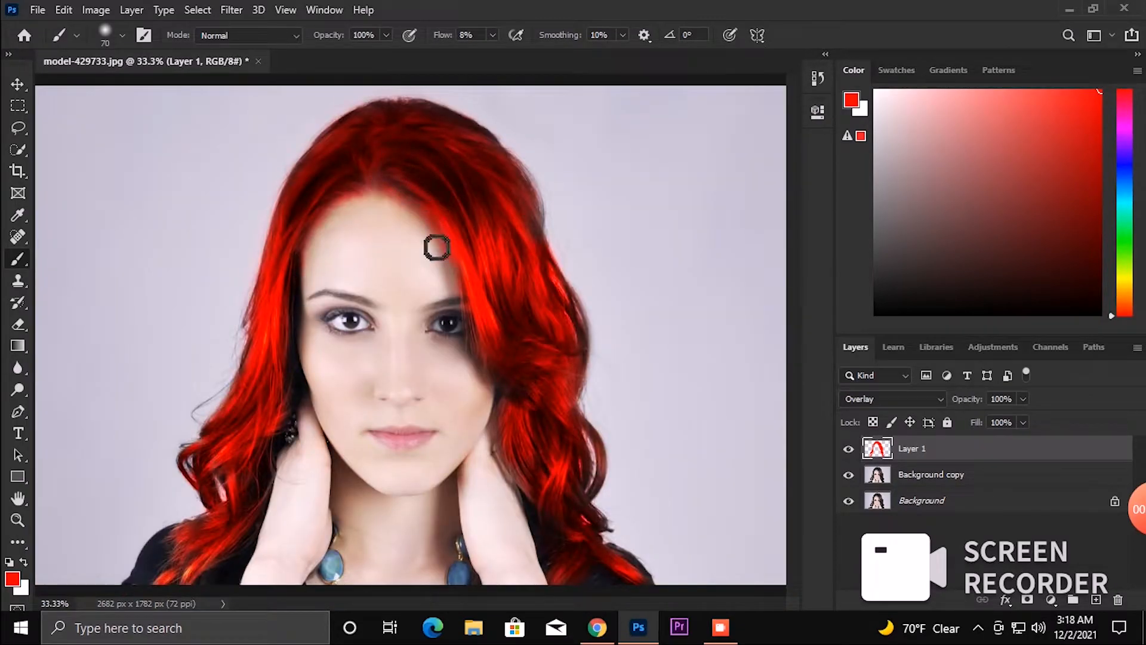
# Add a layer mask to Layer 1, switch the foreground colour to black and set the brush flow to 5%
pyautogui.scroll(2, 437, 248)
pyautogui.moveTo(440, 220); pyautogui.dragTo(457, 412)
pyautogui.click(1027, 599)
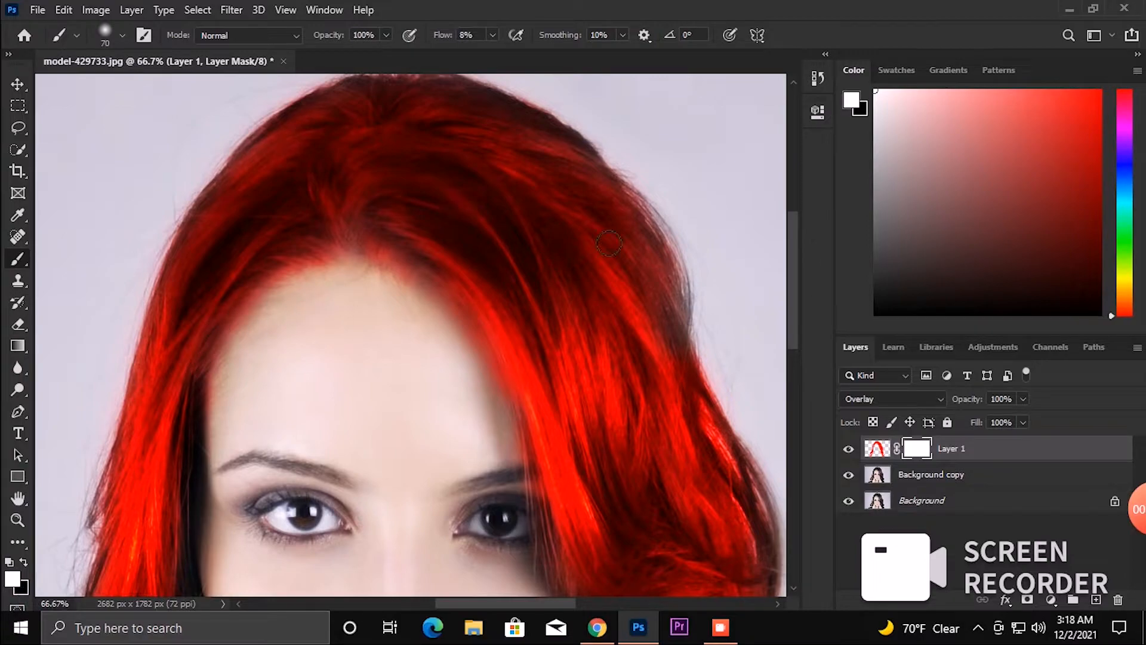
pyautogui.moveTo(493, 35); pyautogui.dragTo(594, 73)
pyautogui.click(24, 562)
pyautogui.moveTo(493, 35)
pyautogui.mouseDown()
pyautogui.moveTo(503, 38)
pyautogui.moveTo(427, 55)
pyautogui.mouseUp()
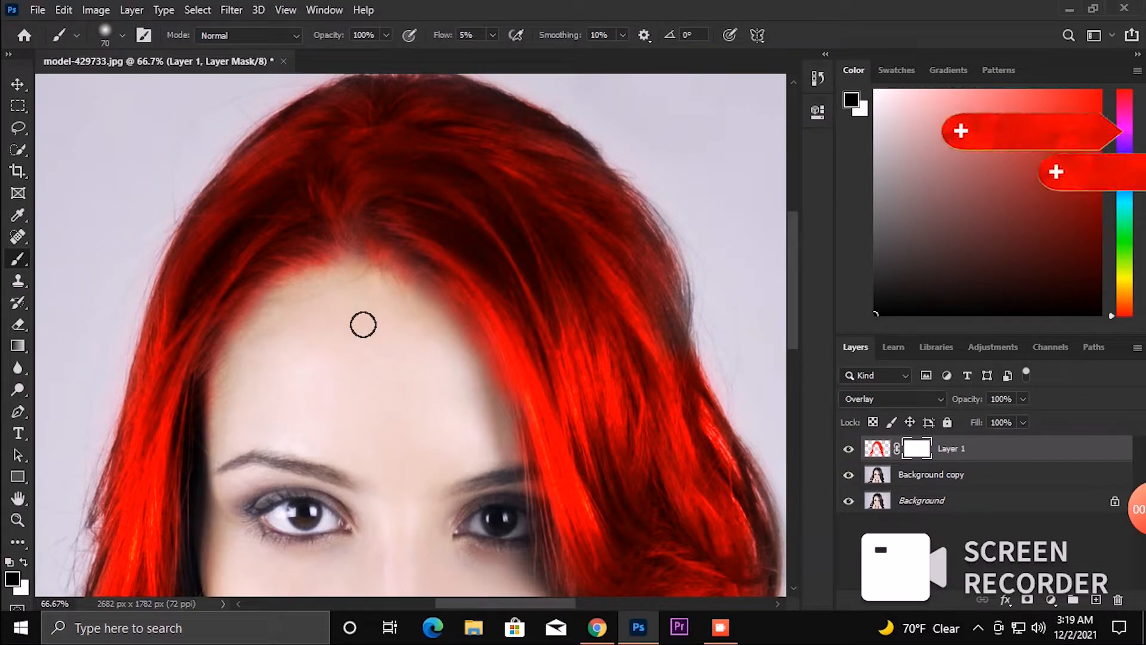
# Enlarge the brush to 175 px for masking the red spill along the forehead hairline
pyautogui.press(']')
pyautogui.press(']')
pyautogui.press(']')
pyautogui.press(']')
pyautogui.press(']')
pyautogui.press(']')
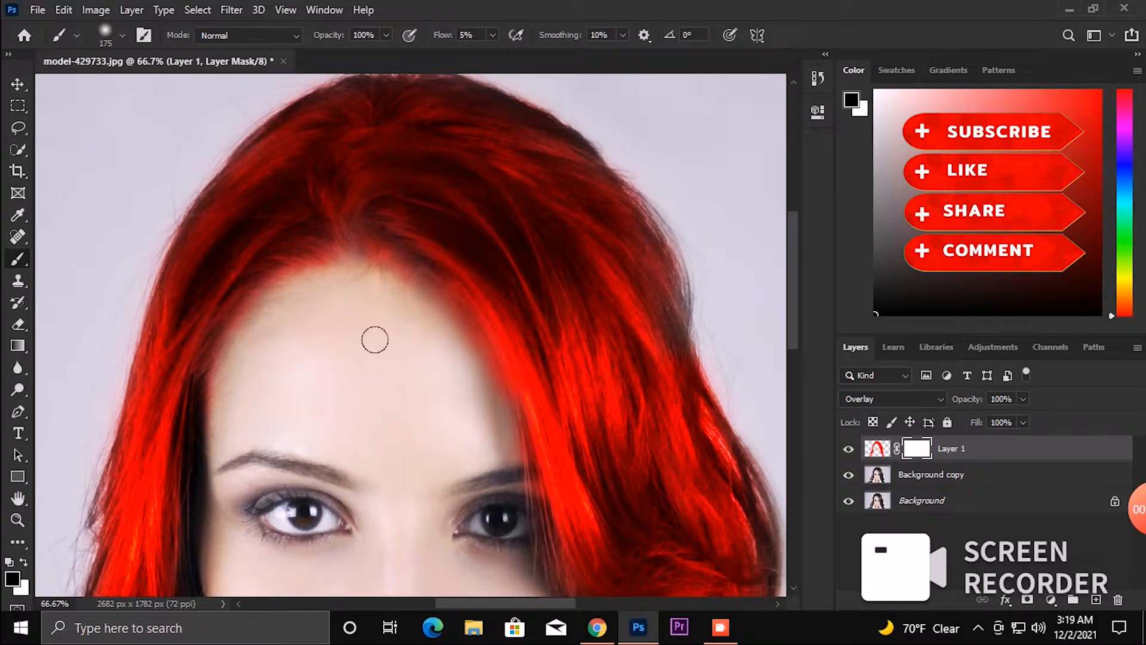
# Switch the mask painting colour to white and check the hair edges across the whole portrait
pyautogui.press('x')
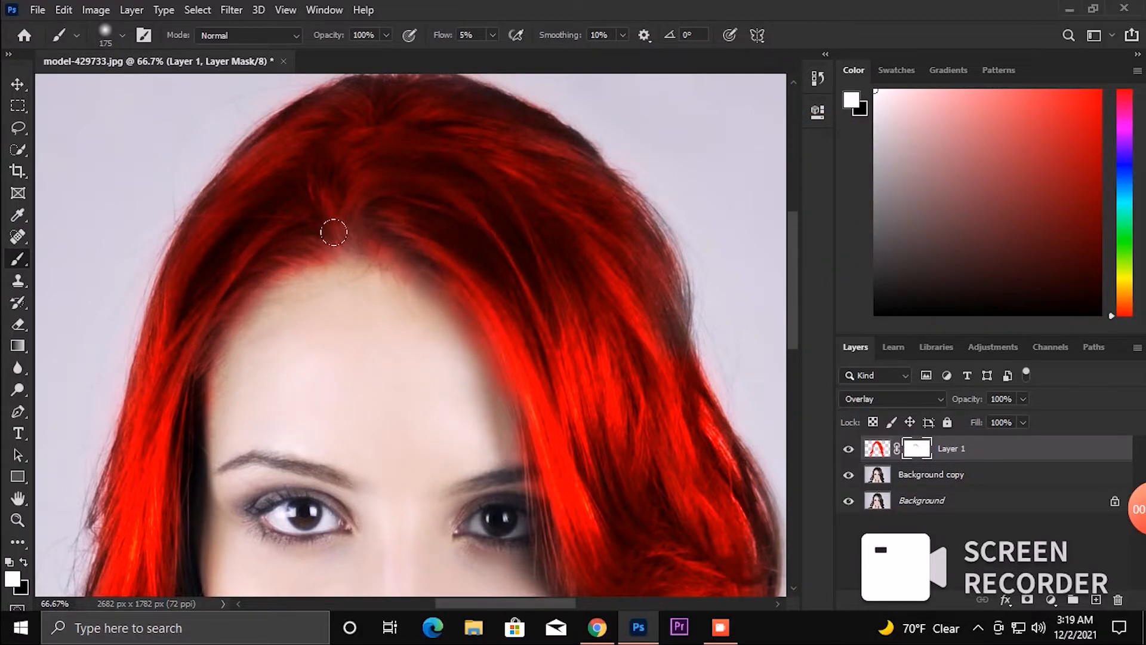
pyautogui.moveTo(543, 461); pyautogui.dragTo(379, 213)
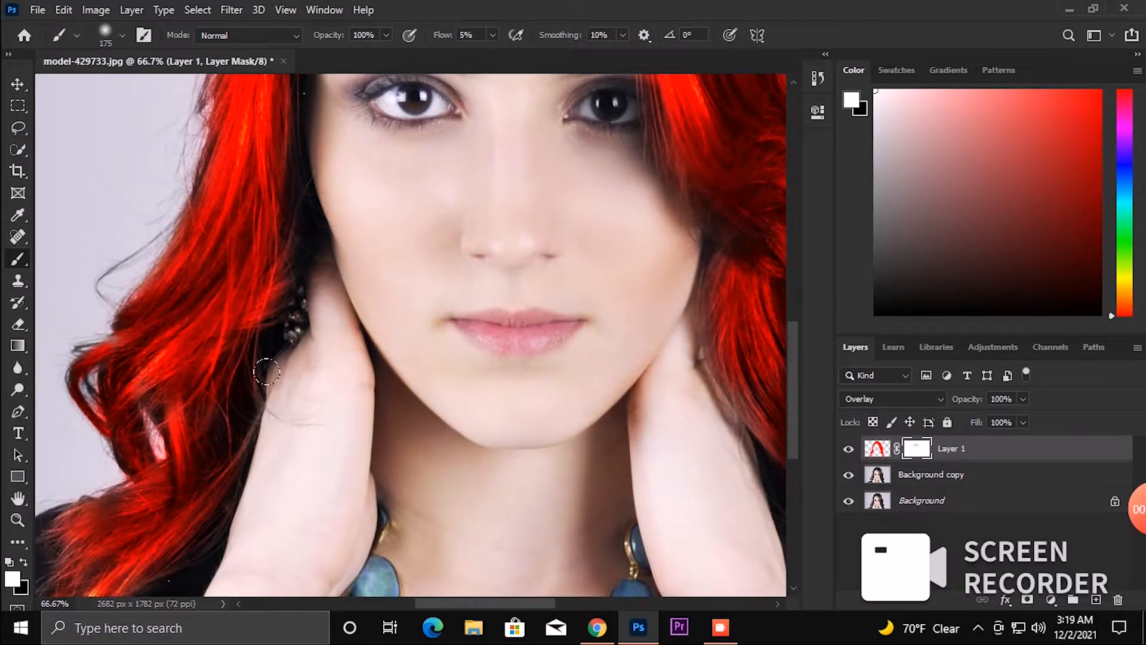
pyautogui.hotkey('ctrl', '-')
pyautogui.hotkey('ctrl', '-')
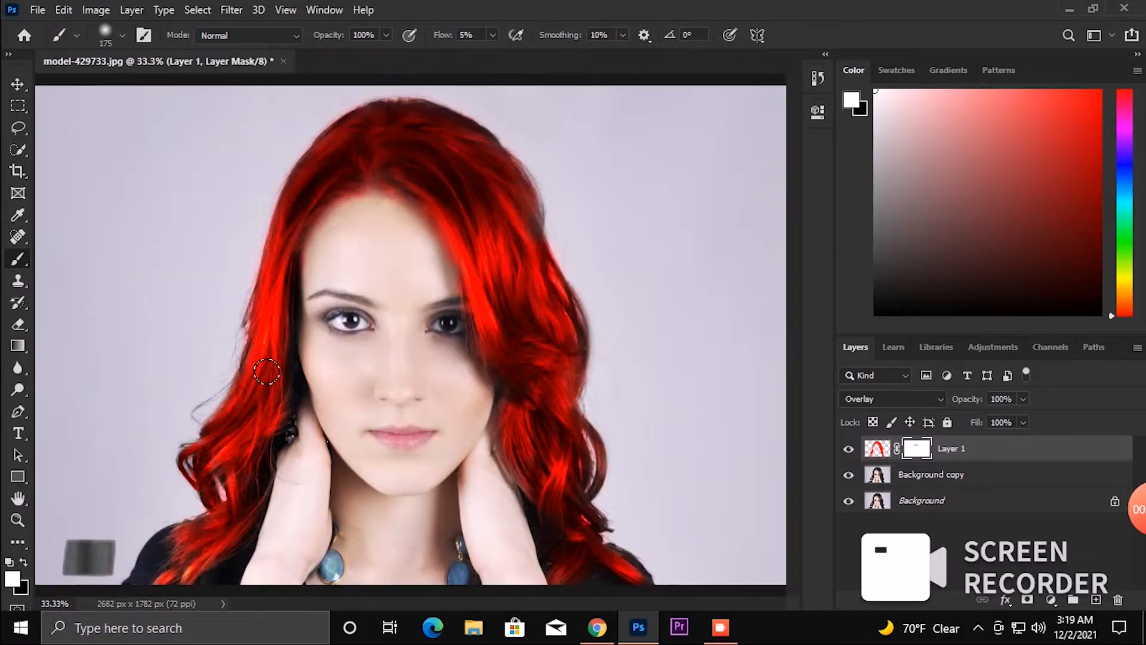
# Hide the Background layer and add a Hue/Saturation adjustment clipped to Layer 1 with hue +94
pyautogui.click(848, 500)
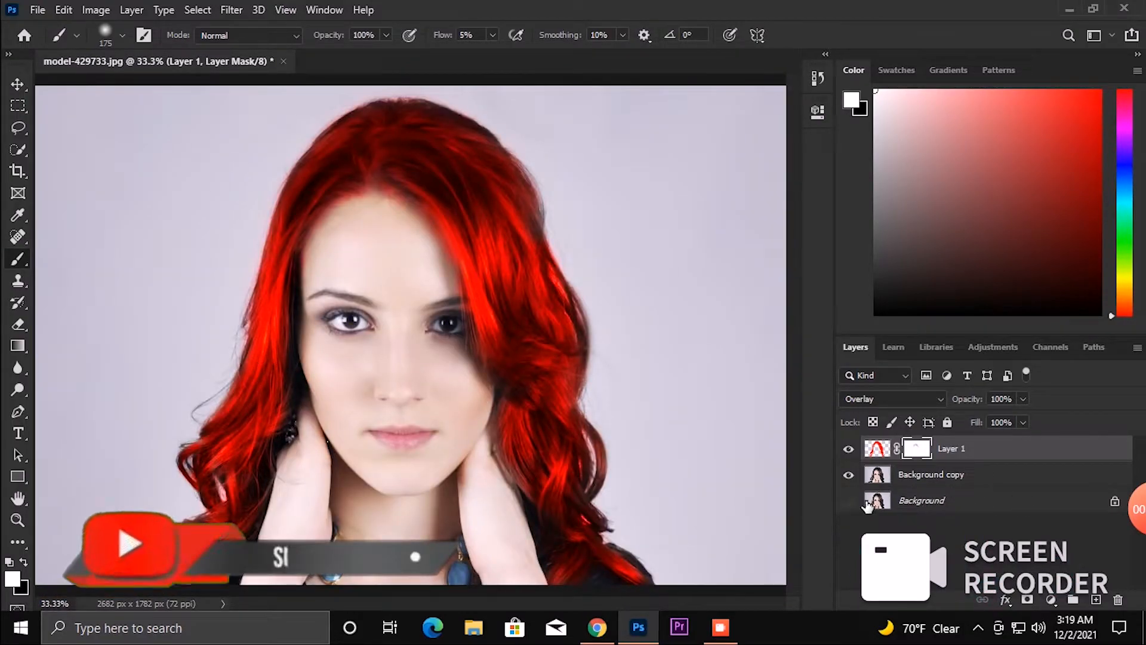
pyautogui.click(1051, 600)
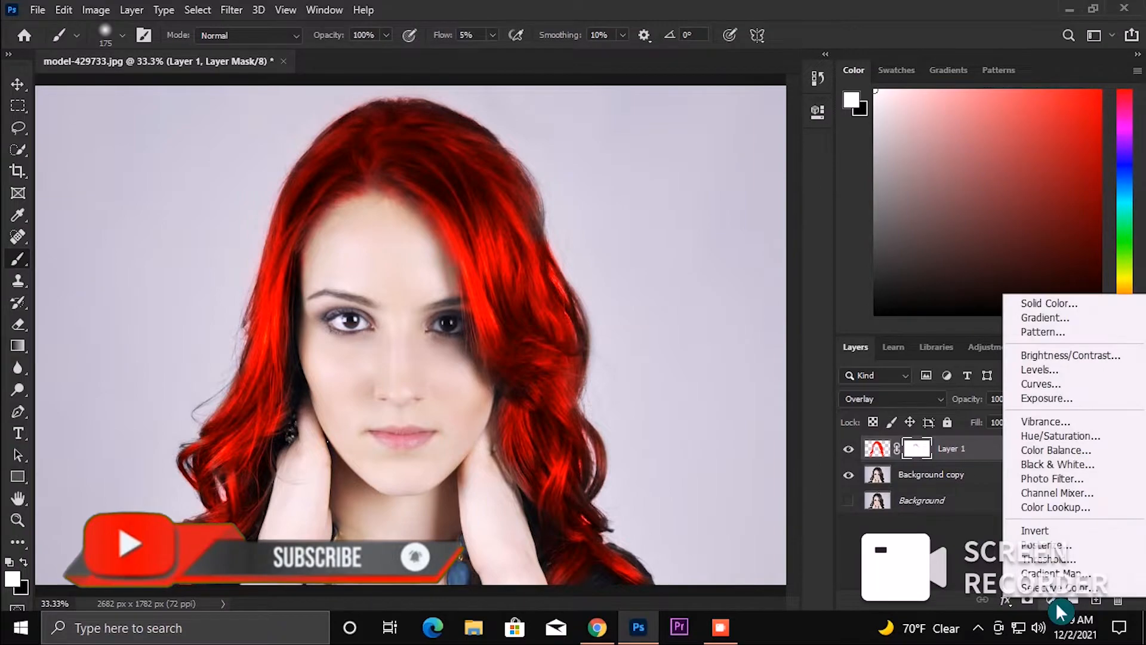
pyautogui.click(1060, 441)
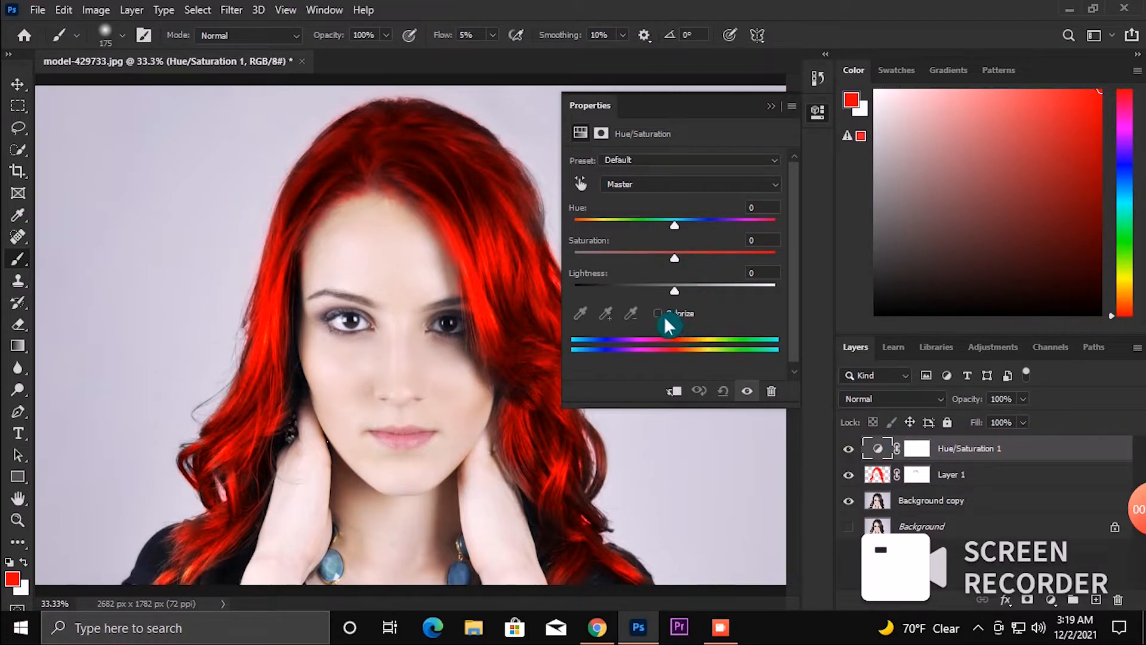
pyautogui.moveTo(689, 230); pyautogui.dragTo(749, 228)
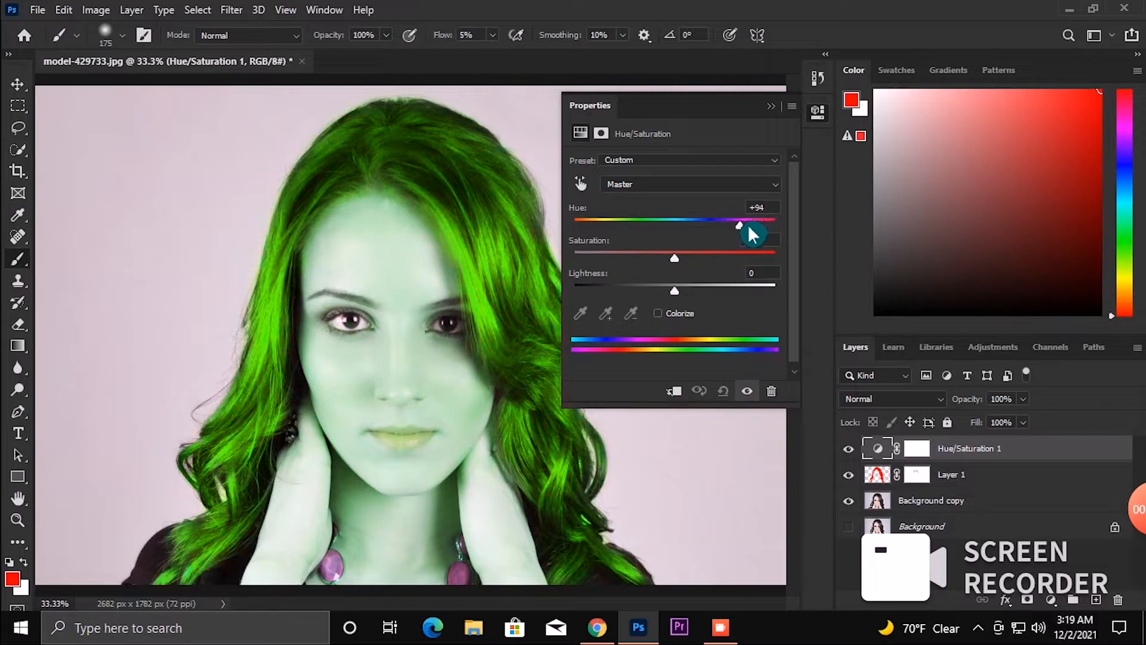
pyautogui.click(679, 393)
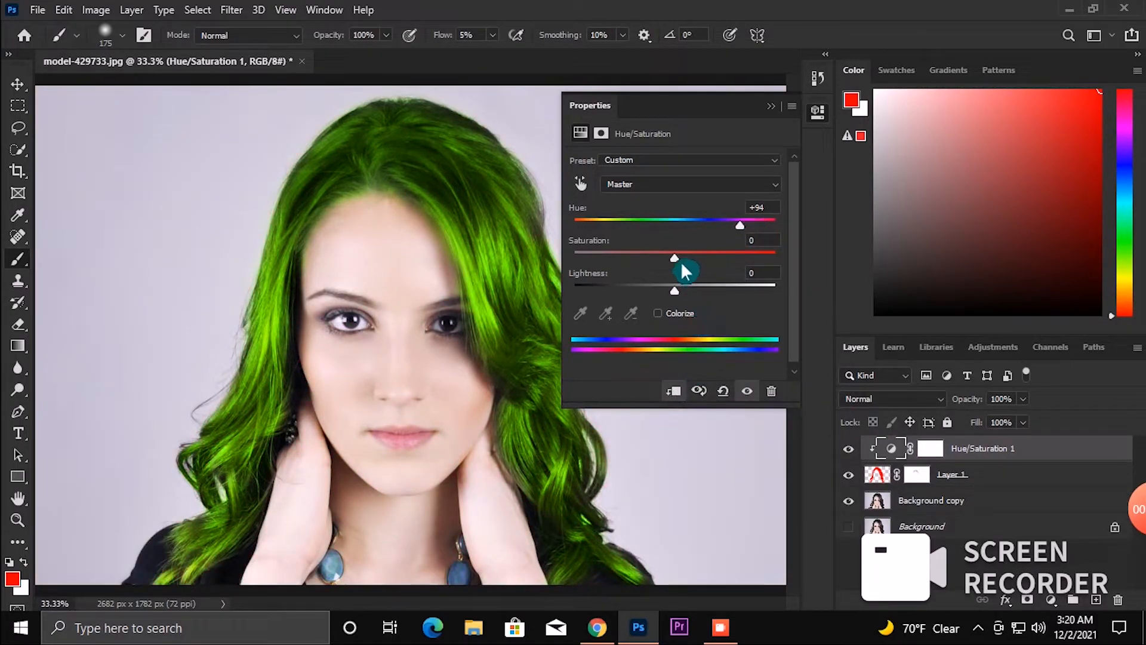
# Set the Hue/Saturation adjustment's saturation to +20 and its lightness to +4
pyautogui.moveTo(750, 257); pyautogui.dragTo(665, 272)
pyautogui.moveTo(694, 298)
pyautogui.mouseDown()
pyautogui.moveTo(726, 290)
pyautogui.moveTo(648, 295)
pyautogui.moveTo(687, 292)
pyautogui.mouseUp()
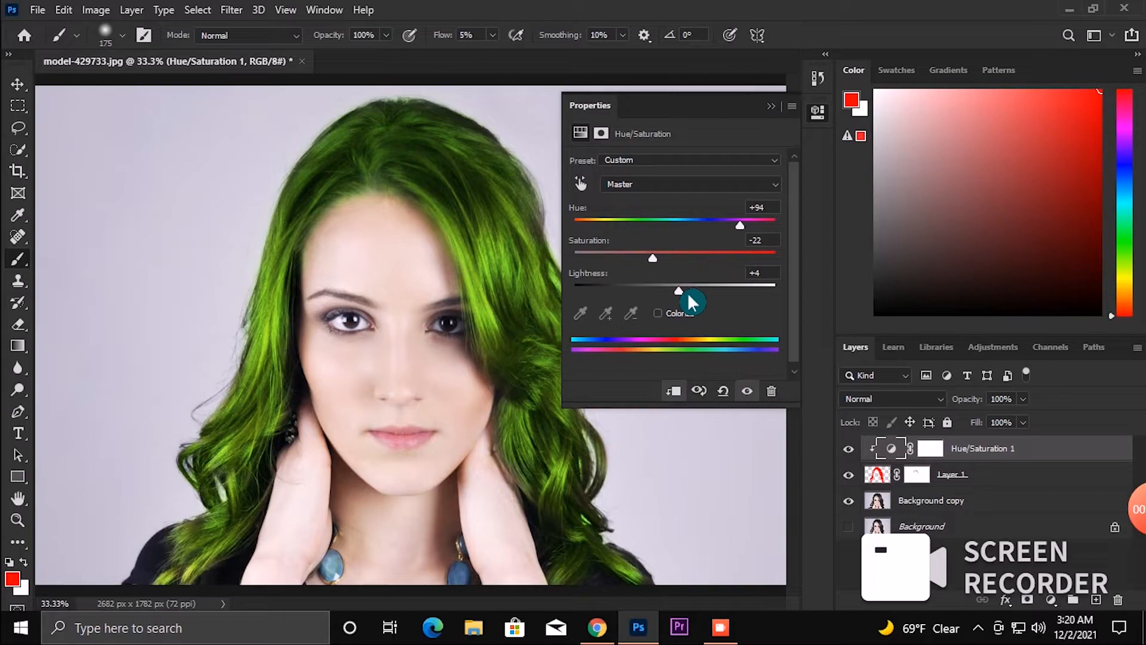
pyautogui.moveTo(653, 258); pyautogui.dragTo(694, 259)
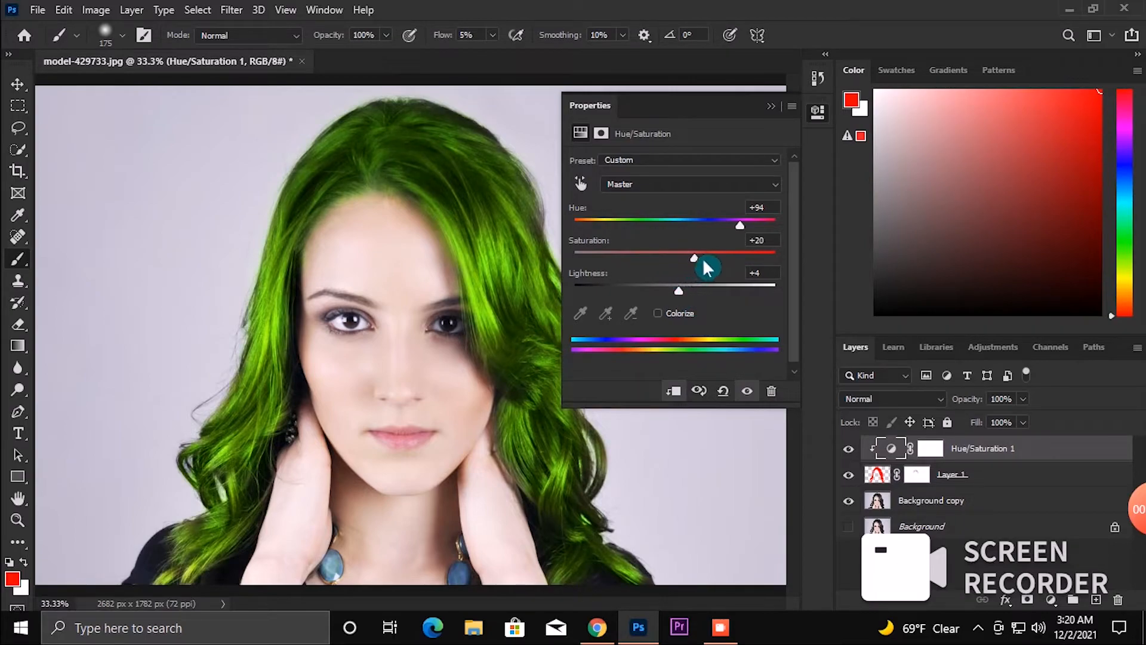
pyautogui.click(770, 106)
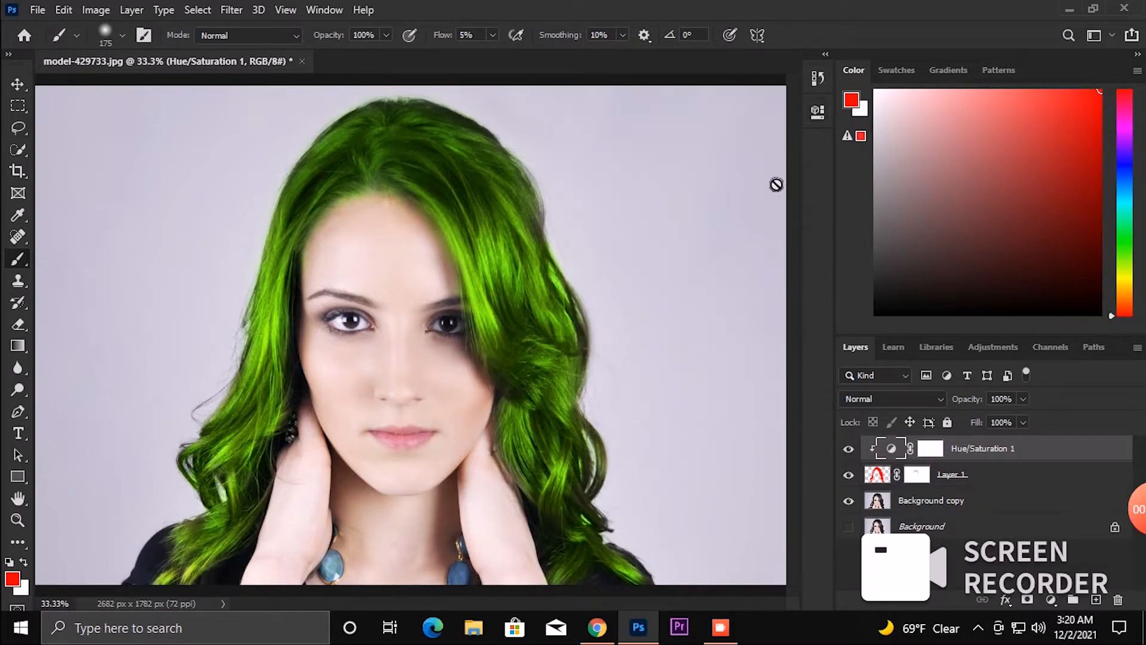
# Reopen the Hue/Saturation adjustment, enable Colorize and set hue 120 and saturation 90 for green hair
pyautogui.doubleClick(885, 450)
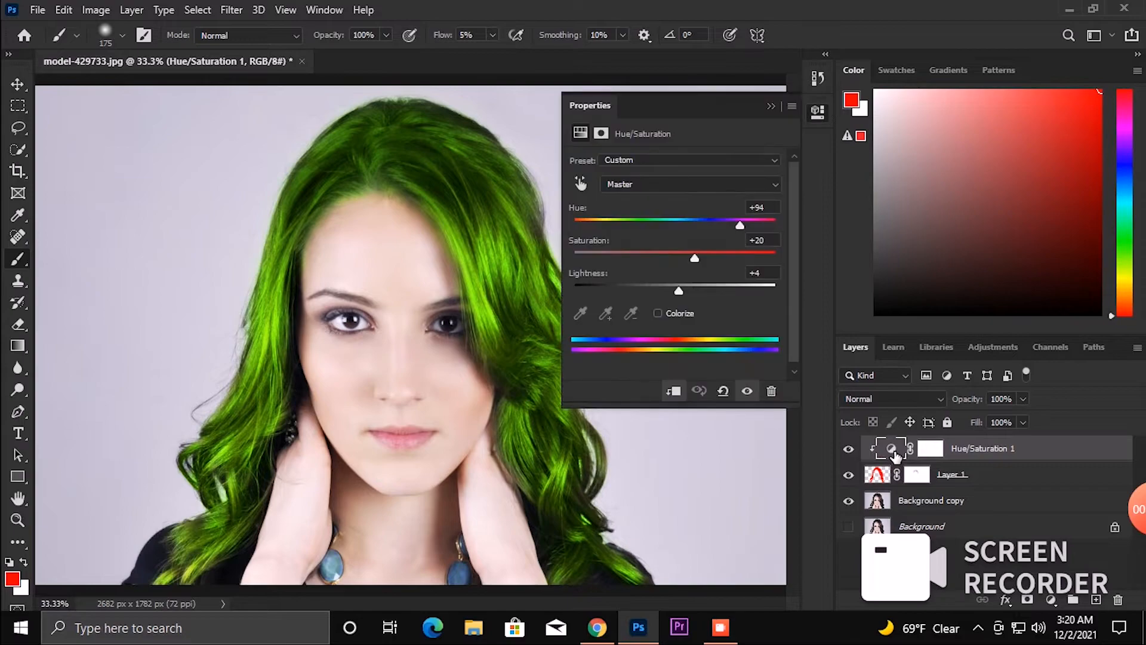
pyautogui.click(658, 313)
pyautogui.moveTo(574, 225); pyautogui.dragTo(754, 263)
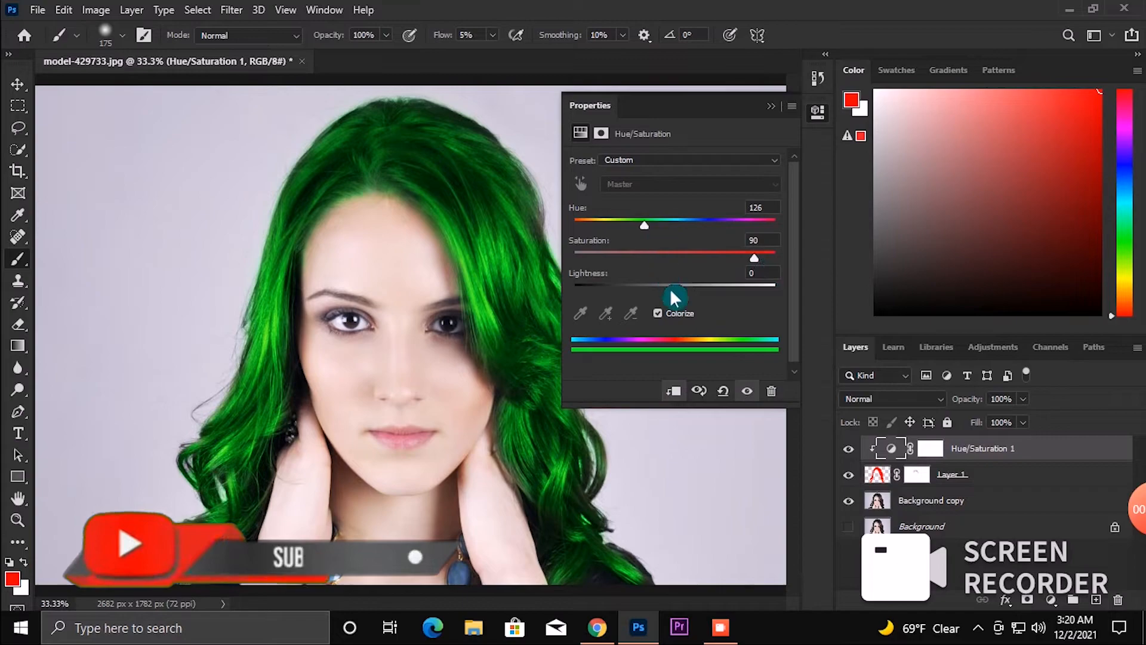
pyautogui.moveTo(644, 226)
pyautogui.mouseDown()
pyautogui.moveTo(661, 229)
pyautogui.moveTo(647, 231)
pyautogui.mouseUp()
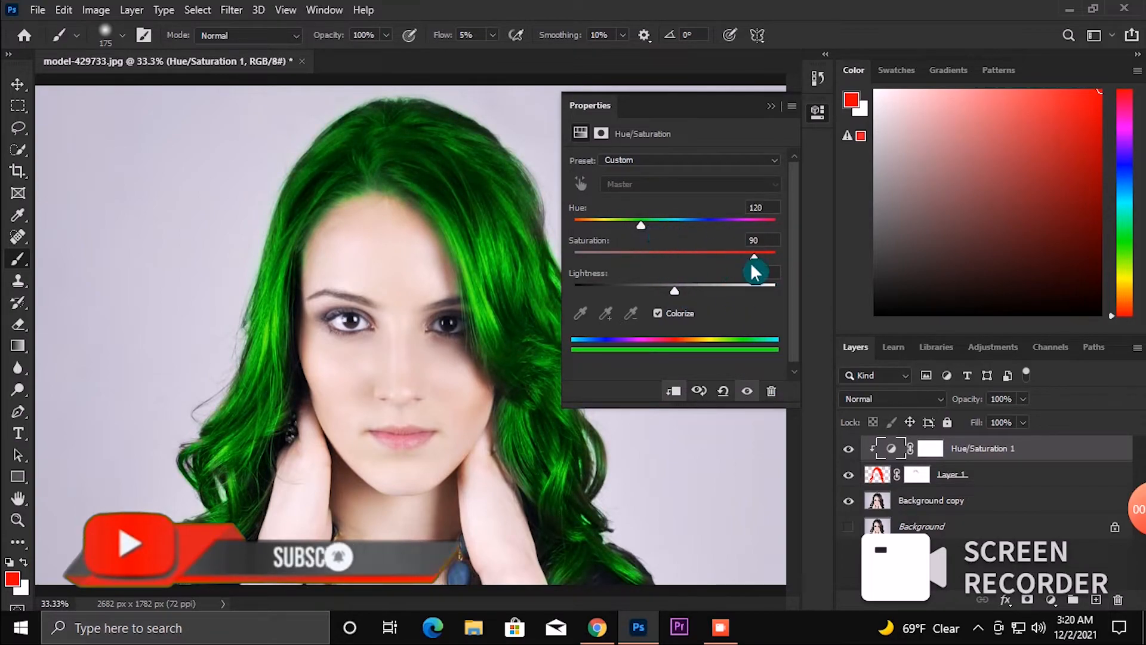
pyautogui.click(770, 106)
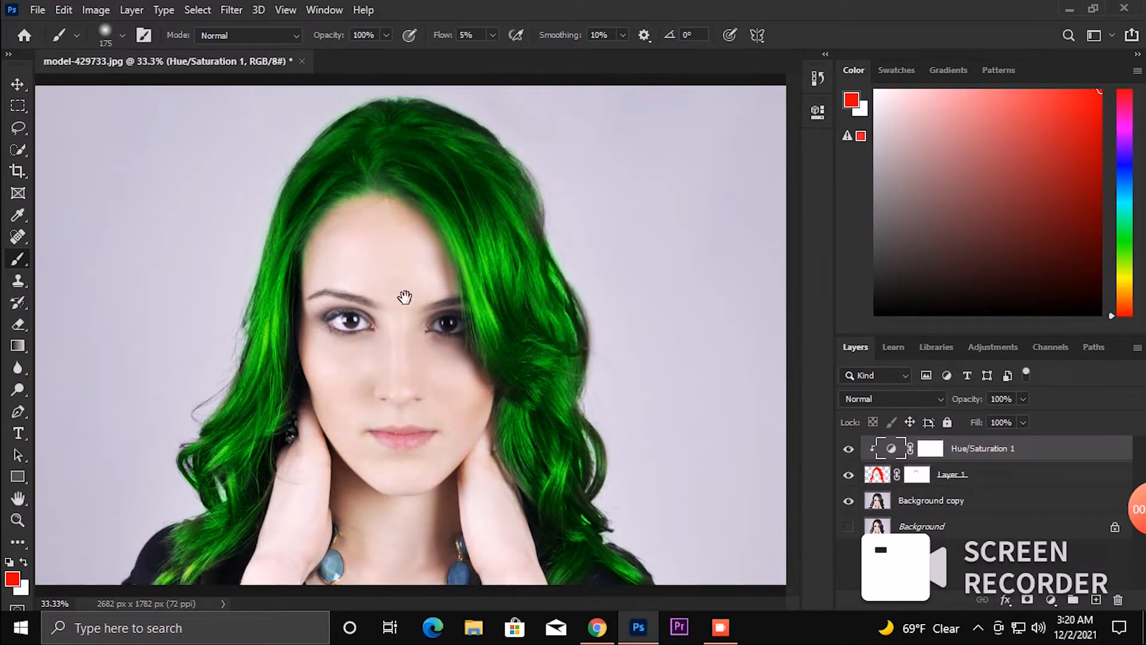
# Toggle Layer 1's visibility several times to compare the recoloured hair with the original across the whole portrait
pyautogui.hotkey('ctrl', '-')
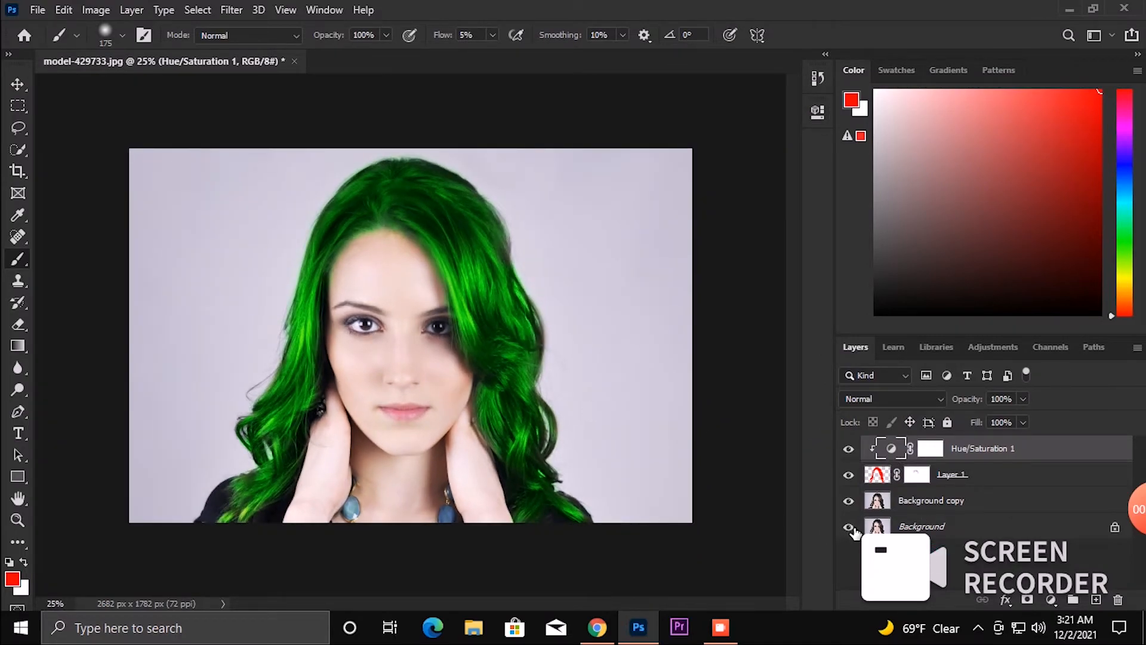
pyautogui.click(853, 478)
pyautogui.click(854, 478)
pyautogui.click(854, 478)
pyautogui.click(854, 479)
pyautogui.click(853, 478)
pyautogui.click(853, 478)
# Set the Hue/Saturation adjustment's hue to 200 to turn the hair blue
pyautogui.doubleClick(898, 451)
pyautogui.moveTo(646, 231)
pyautogui.mouseDown()
pyautogui.moveTo(748, 229)
pyautogui.moveTo(630, 231)
pyautogui.mouseUp()
pyautogui.moveTo(598, 232); pyautogui.dragTo(691, 236)
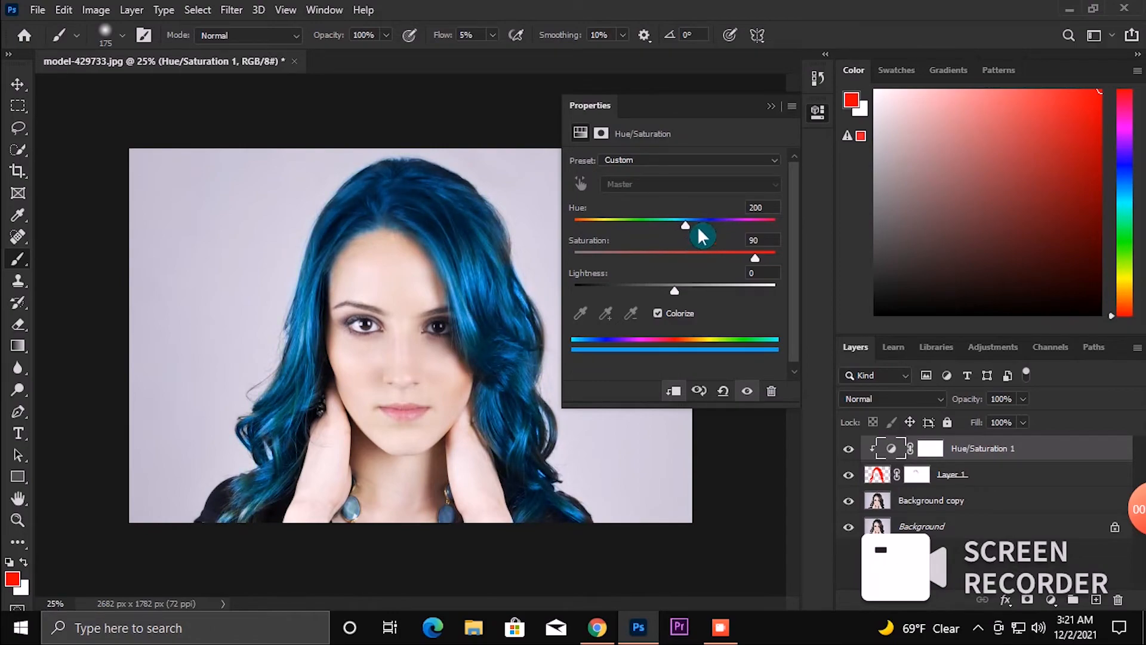
pyautogui.click(771, 106)
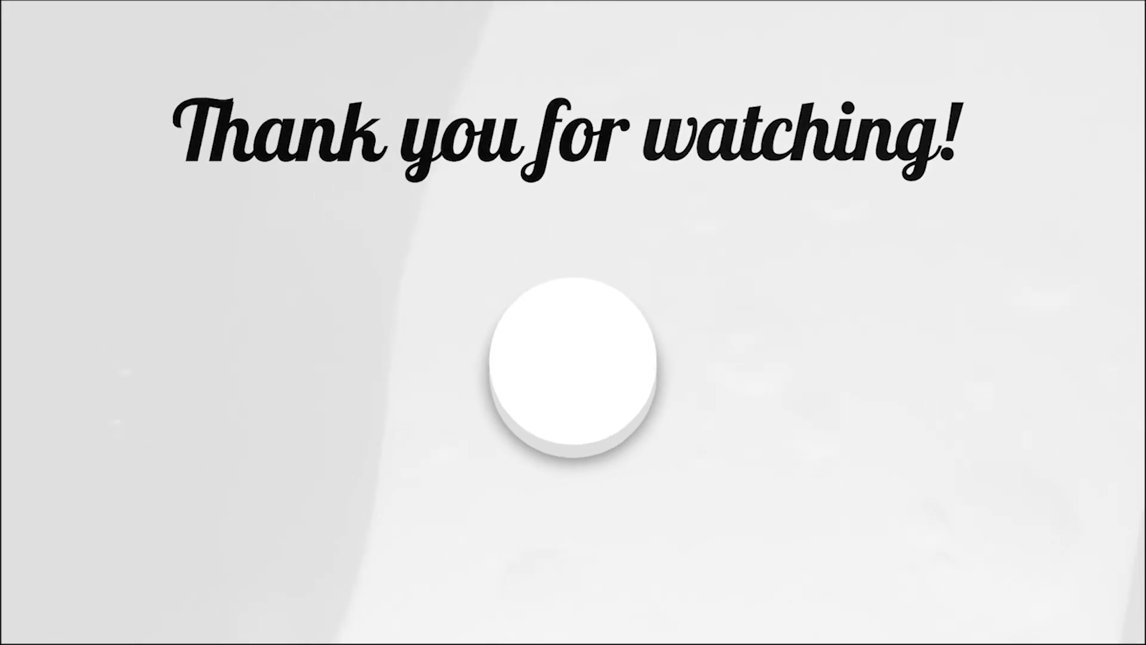